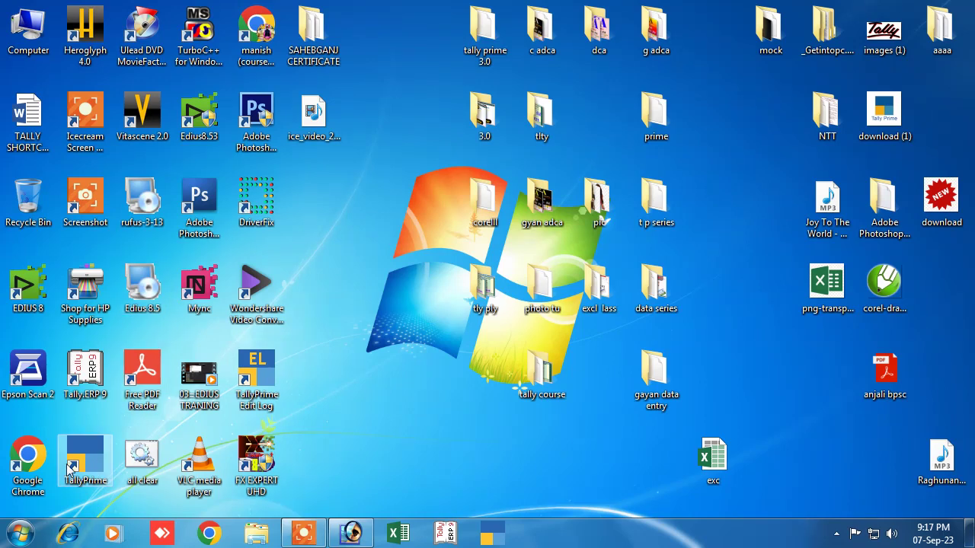
# - Launch TallyPrime and continue in Educational Mode
pyautogui.click(20, 537)
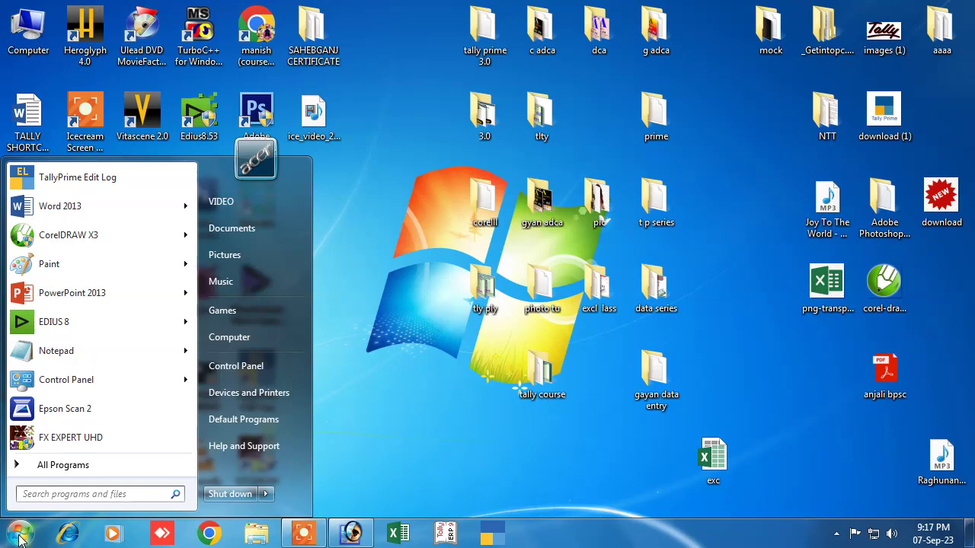
pyautogui.write('tally')
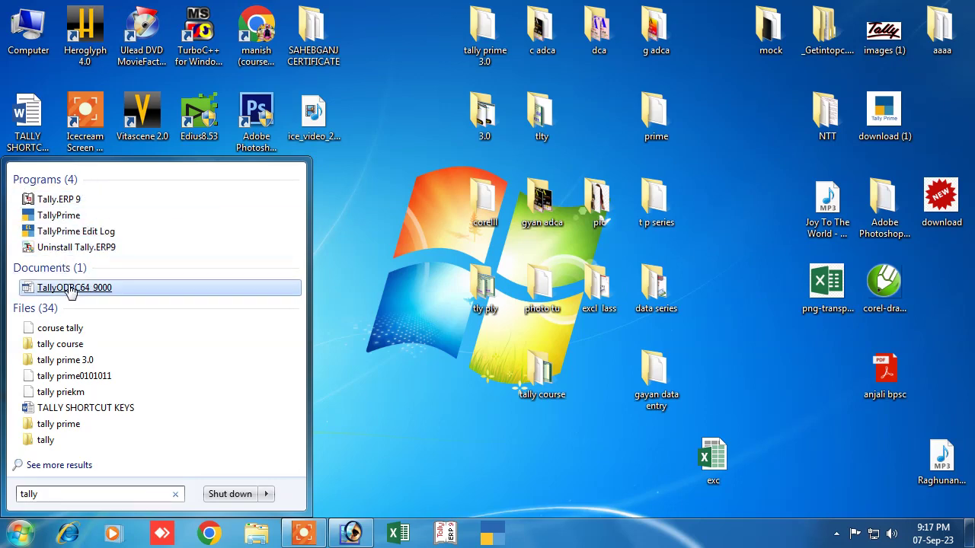
pyautogui.click(58, 217)
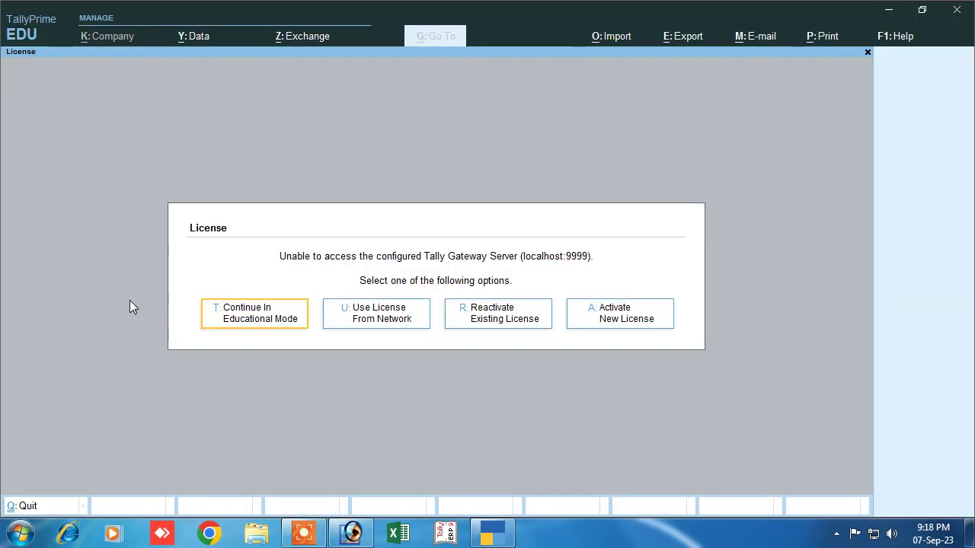
pyautogui.click(269, 316)
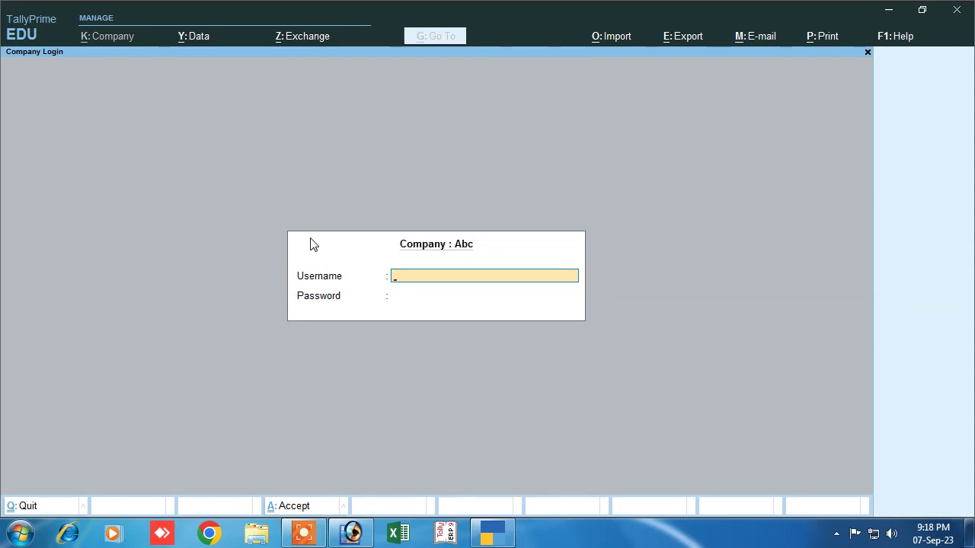
# - Leave the Abc company login and start creating a new company
pyautogui.press('Escape')
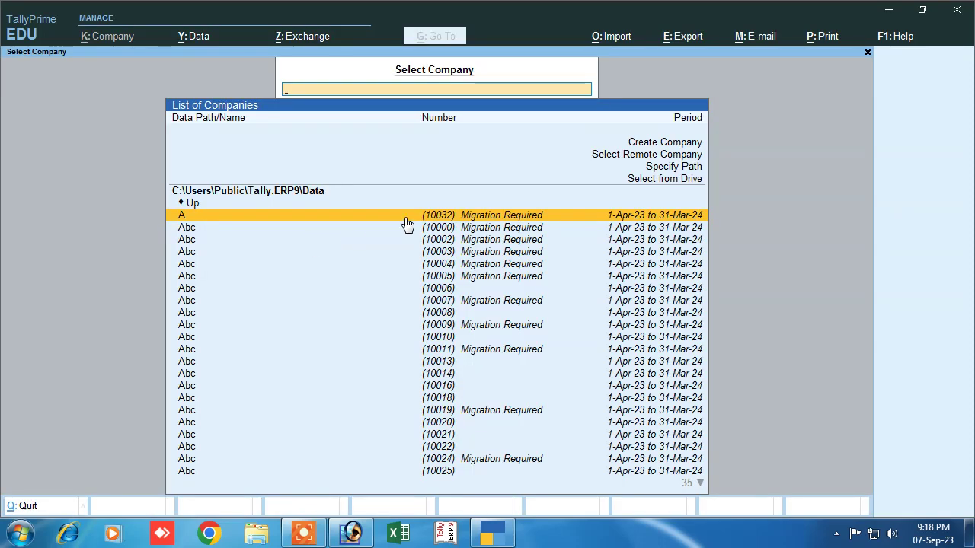
pyautogui.click(648, 143)
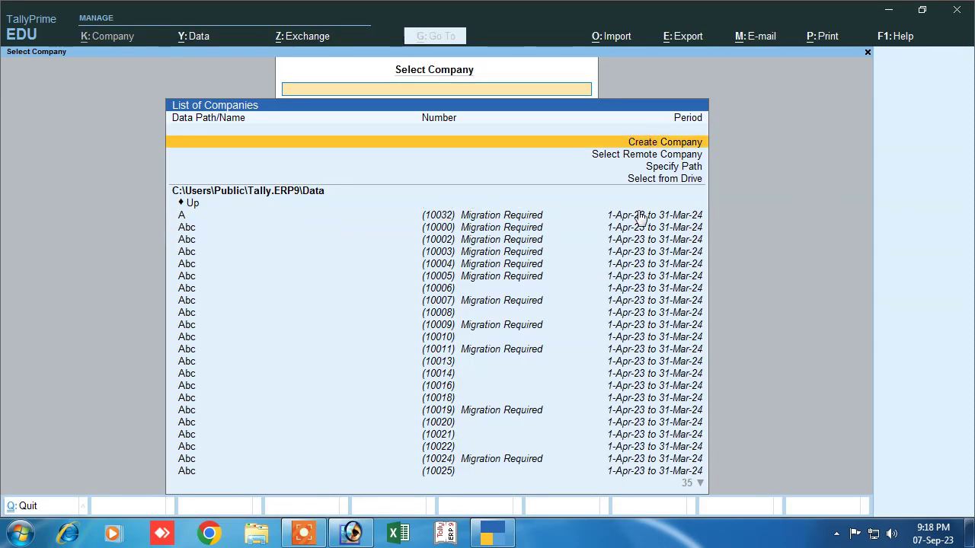
pyautogui.press('Return')
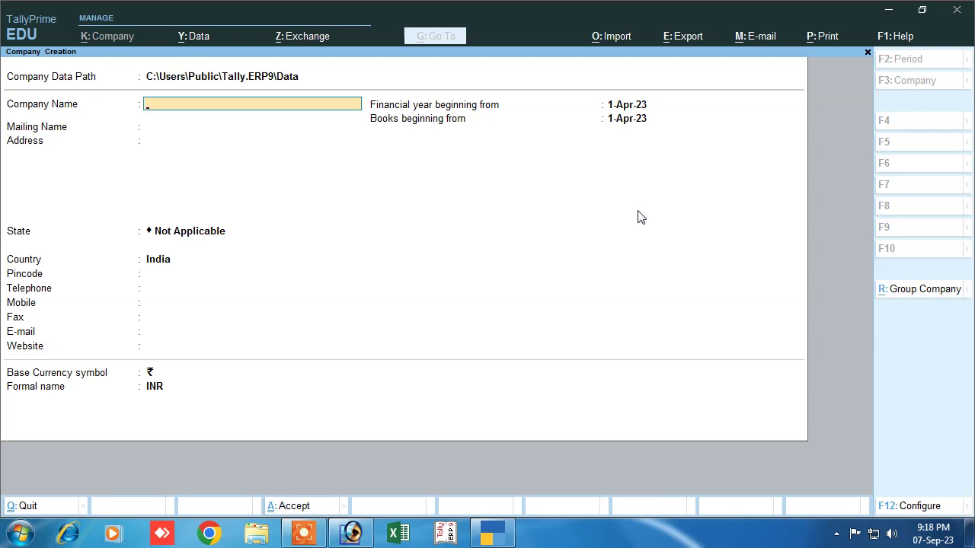
# - Name the company Wyp with the same mailing name, fill in its address, and set the state to Bihar
pyautogui.write('W')
pyautogui.press('Return')
pyautogui.press('Return')
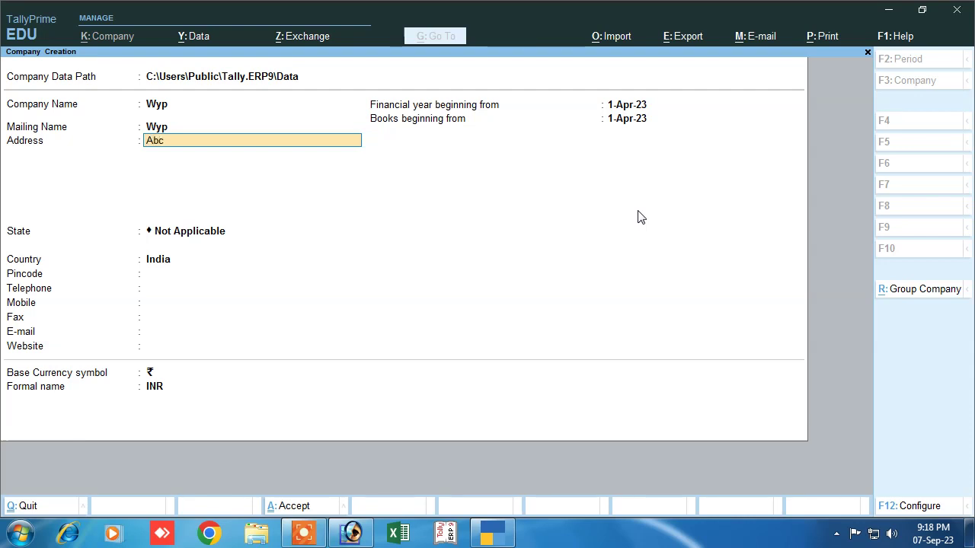
pyautogui.press('Return')
pyautogui.press('Return')
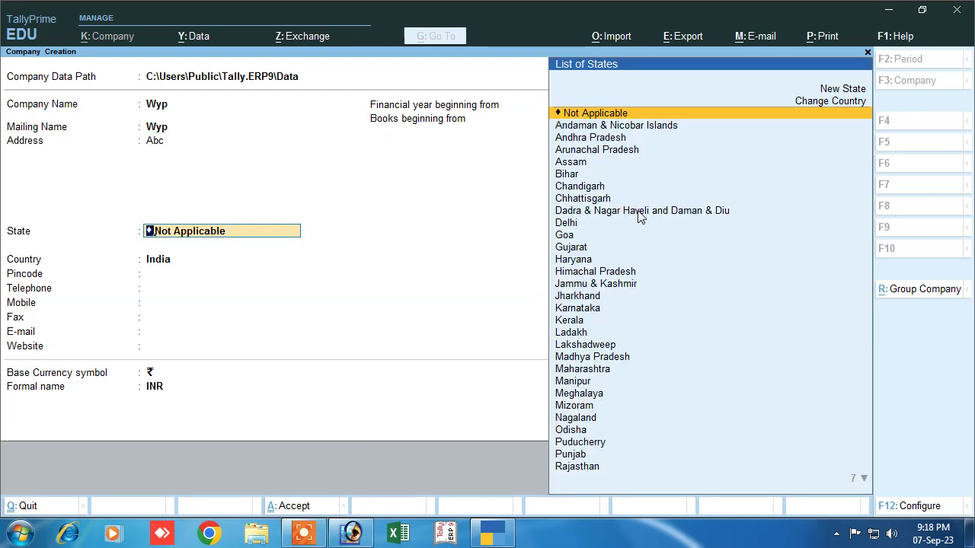
pyautogui.write('b')
pyautogui.press('Return')
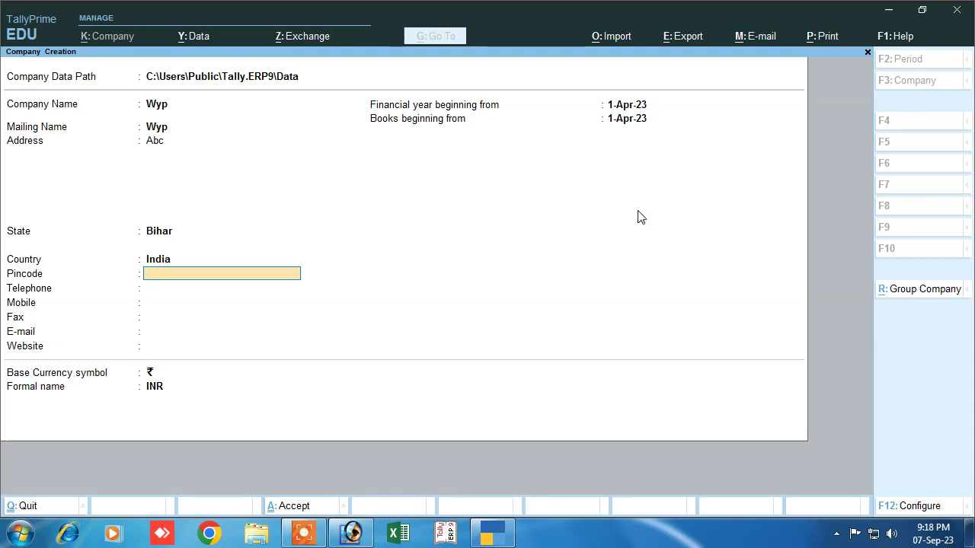
# - Enter the company's pincode and leave the telephone, mobile, fax, e-mail and website blank
pyautogui.write('843125')
pyautogui.press('Return')
pyautogui.press('Return')
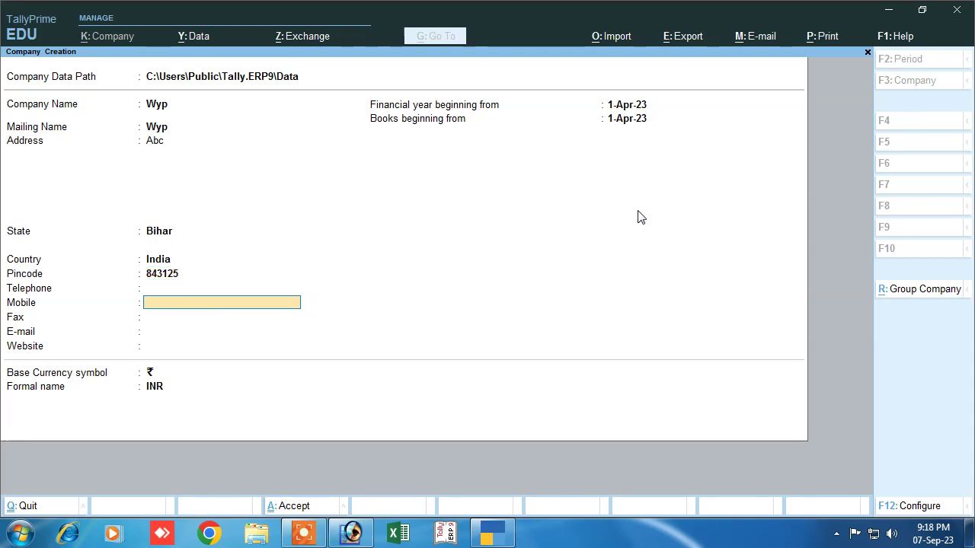
pyautogui.press('Return')
pyautogui.press('Return')
pyautogui.press('Return')
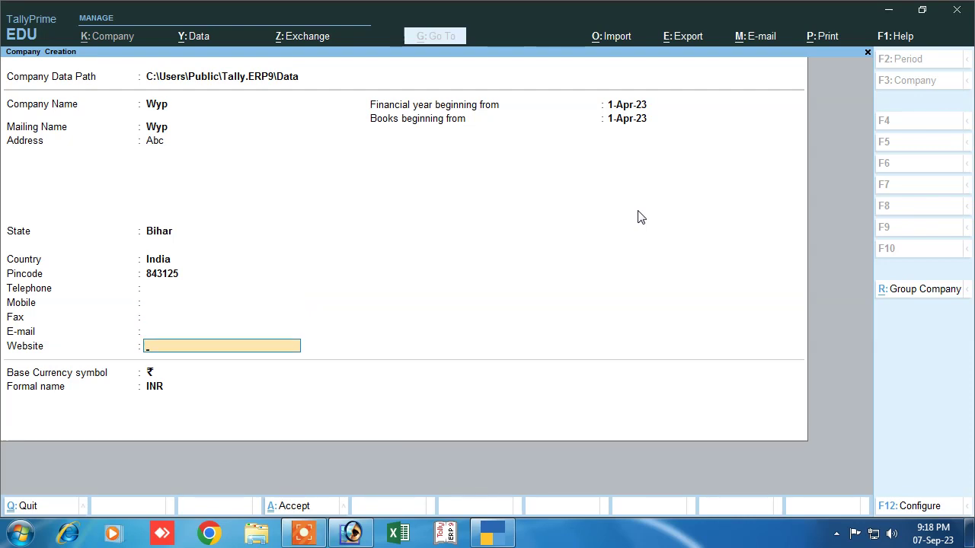
pyautogui.press('Return')
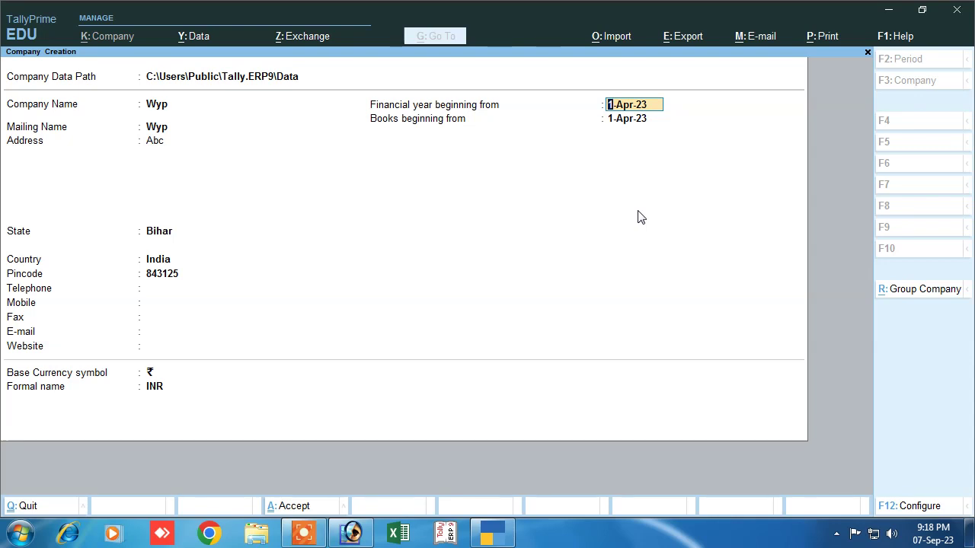
# - Keep the financial year and books beginning from 1-Apr-23 with ₹ (INR) as base currency, and save the company
pyautogui.press('Return')
pyautogui.press('Return')
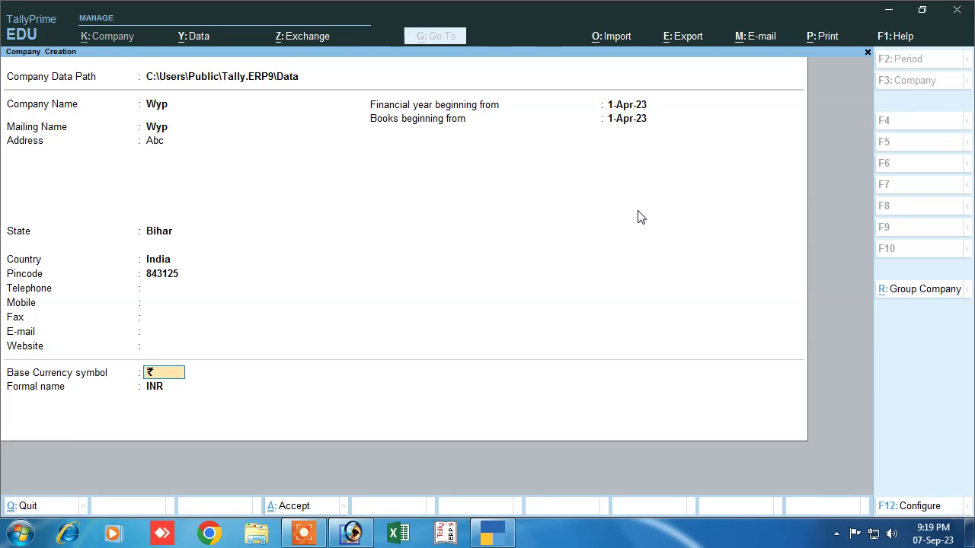
pyautogui.press('Return')
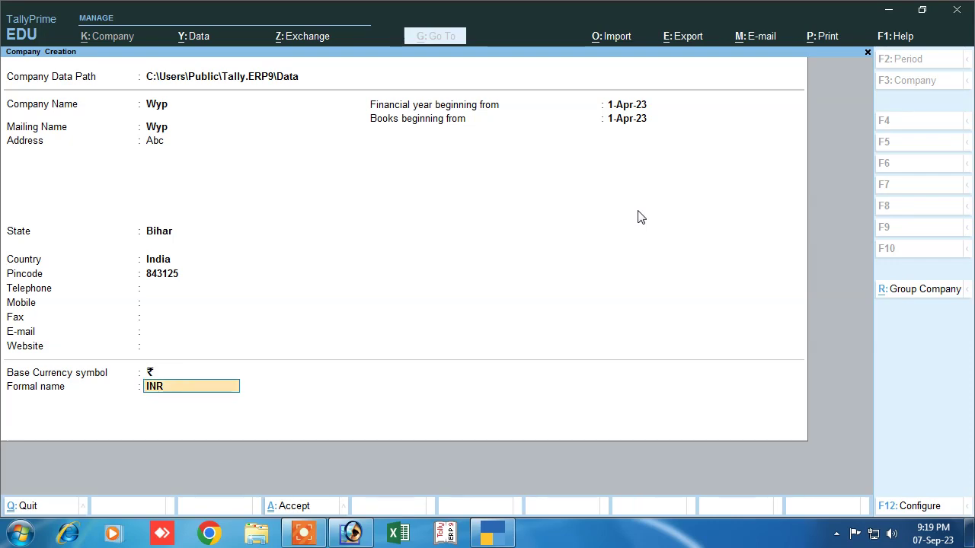
pyautogui.press('Return')
pyautogui.press('Return')
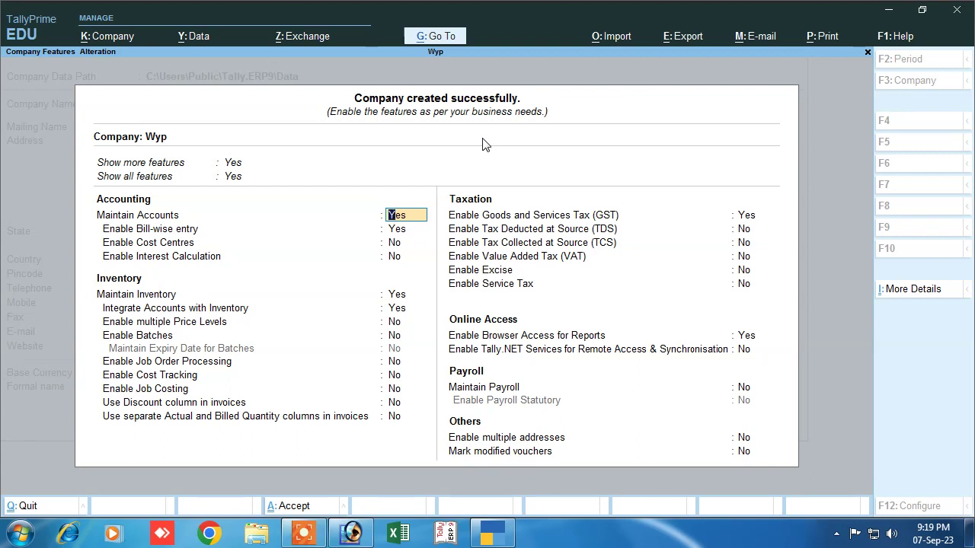
# - Keep the default accounting and inventory features for Wyp and open the GST details with GST set to Yes
pyautogui.press('Return')
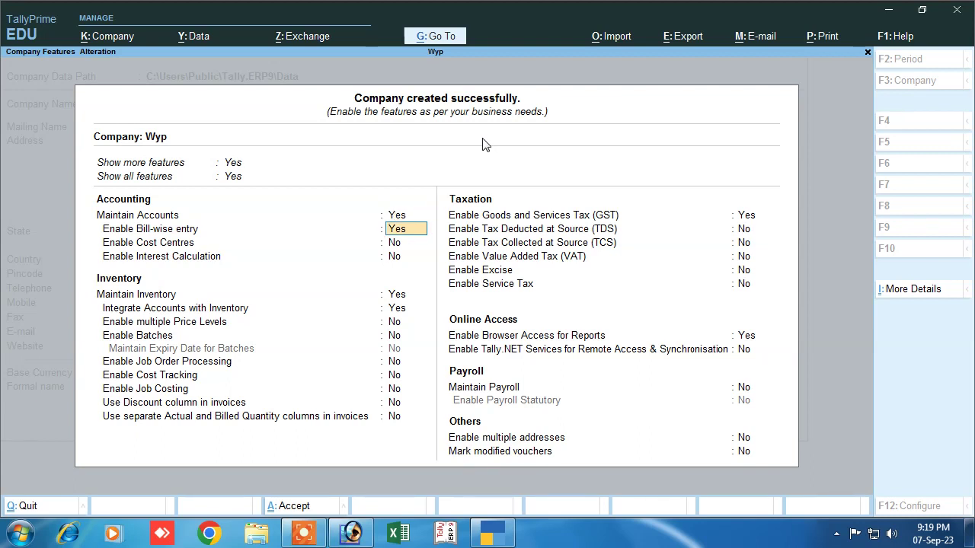
pyautogui.press('Return')
pyautogui.press('Return')
pyautogui.press('Return')
pyautogui.press('Return')
pyautogui.press('Return')
pyautogui.press('Return')
pyautogui.press('Return')
pyautogui.press('Return')
pyautogui.press('Return')
pyautogui.press('Return')
pyautogui.press('Return')
pyautogui.press('Return')
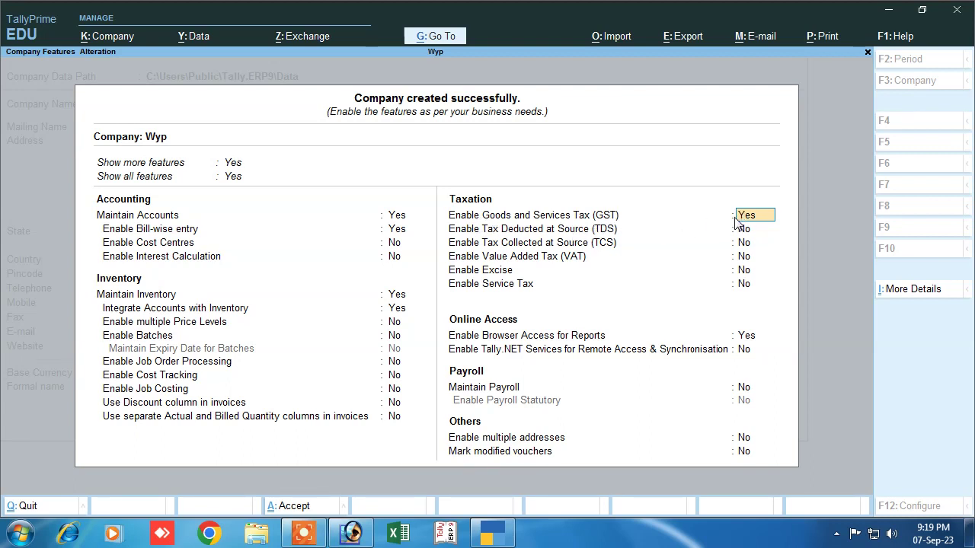
pyautogui.press('Return')
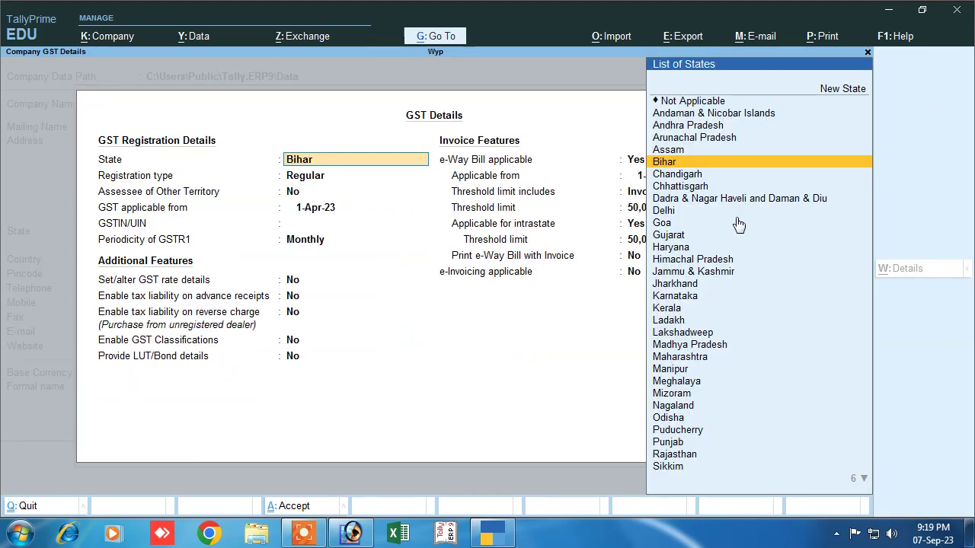
# - Keep Bihar, Regular registration and GST applicable from 1-Apr-23, and enter the company's GSTIN/UIN
pyautogui.press('Return')
pyautogui.press('Return')
pyautogui.press('Return')
pyautogui.press('Return')
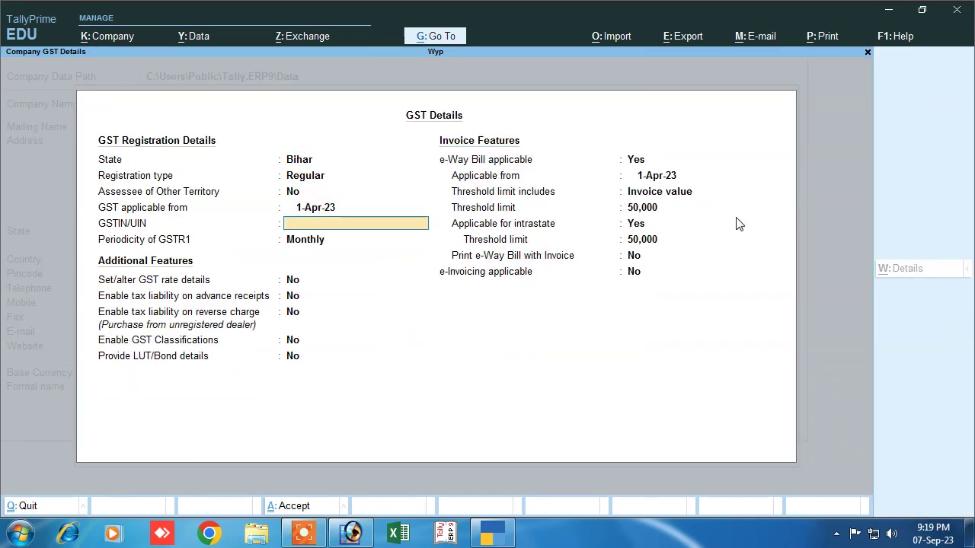
pyautogui.write('FGFDGFD5G456')
pyautogui.press('Return')
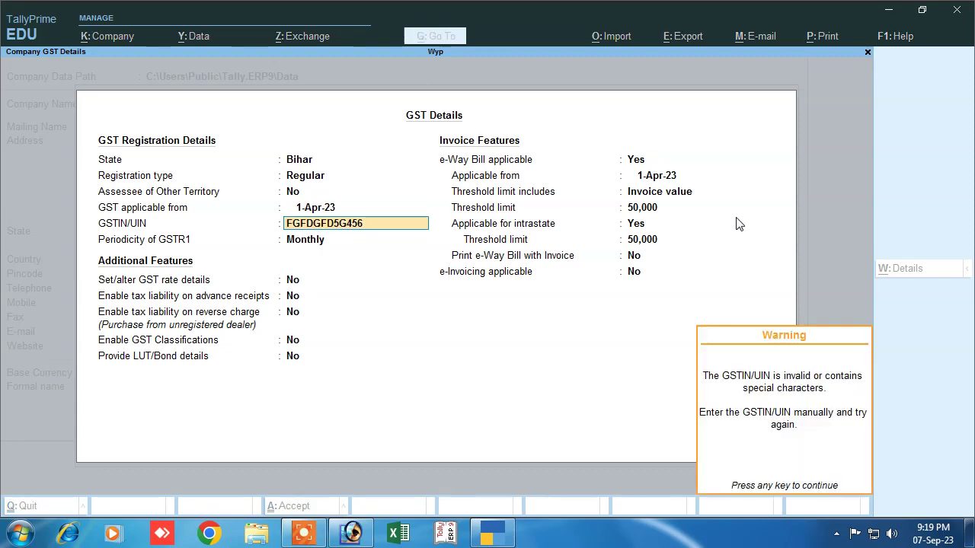
pyautogui.press('Return')
# - Keep Monthly GSTR1 periodicity and the default additional and e-Way Bill settings, and accept the GST details
pyautogui.press('Return')
pyautogui.press('Return')
pyautogui.press('Return')
pyautogui.press('Return')
pyautogui.press('Return')
pyautogui.press('Return')
pyautogui.press('Return')
pyautogui.press('Return')
pyautogui.press('Return')
pyautogui.press('Return')
pyautogui.press('Return')
pyautogui.press('Return')
pyautogui.press('Return')
pyautogui.press('Return')
pyautogui.press('Return')
pyautogui.press('Return')
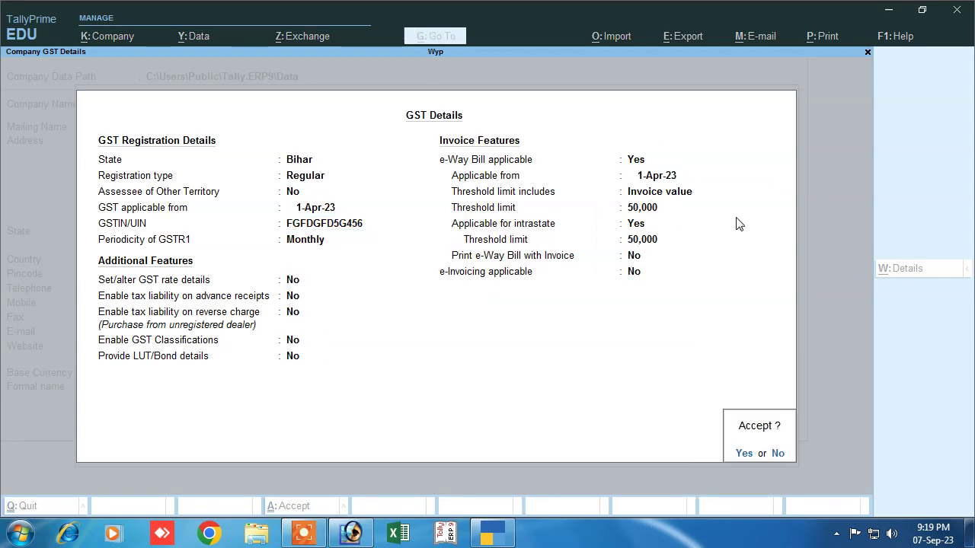
pyautogui.press('Return')
# - Keep the remaining taxation, online access, payroll and other features at their defaults and save the company features
pyautogui.press('Return')
pyautogui.press('Return')
pyautogui.press('Return')
pyautogui.press('Return')
pyautogui.press('Return')
pyautogui.press('Return')
pyautogui.press('Return')
pyautogui.press('Return')
pyautogui.press('Return')
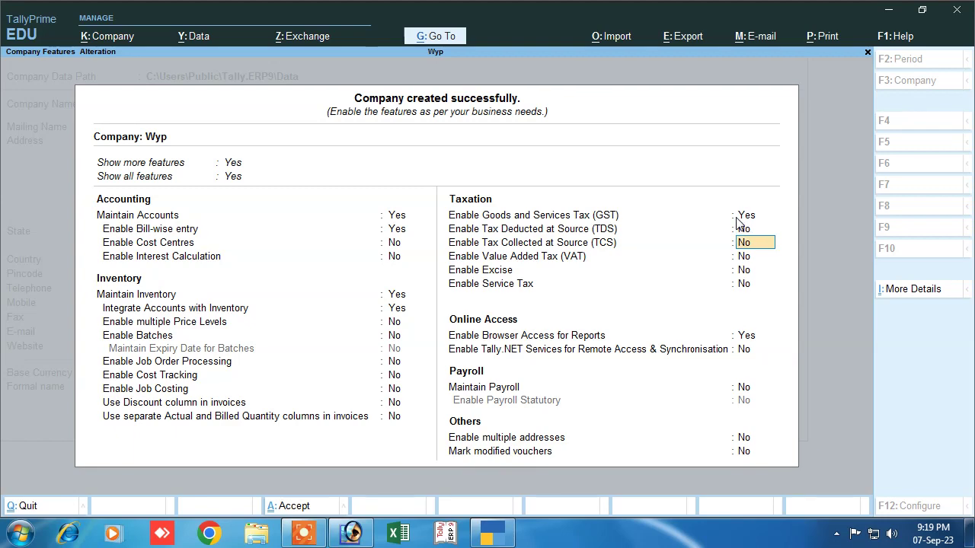
pyautogui.press('Return')
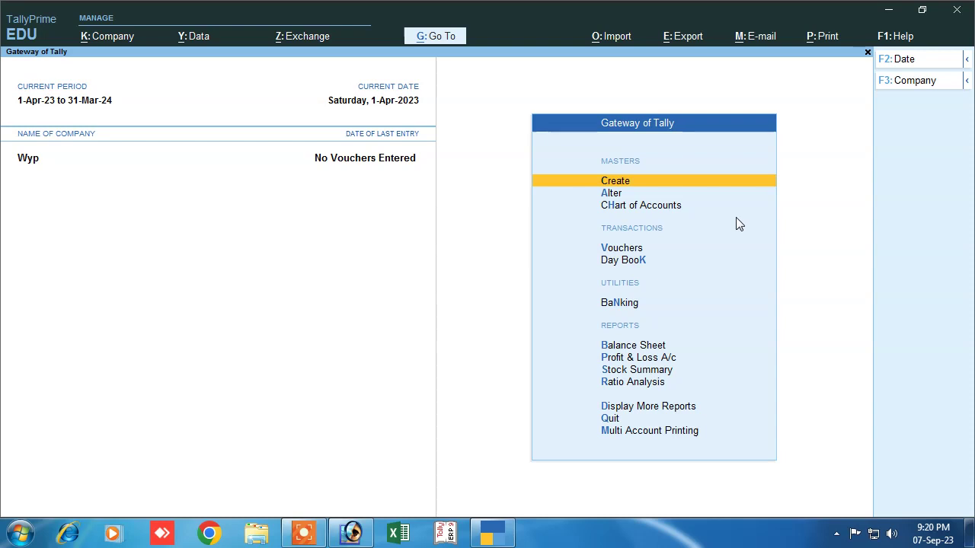
# - Open a new purchase voucher with supplier invoice number 01 dated 1-Apr-23
pyautogui.press('Down')
pyautogui.press('Down')
pyautogui.press('Down')
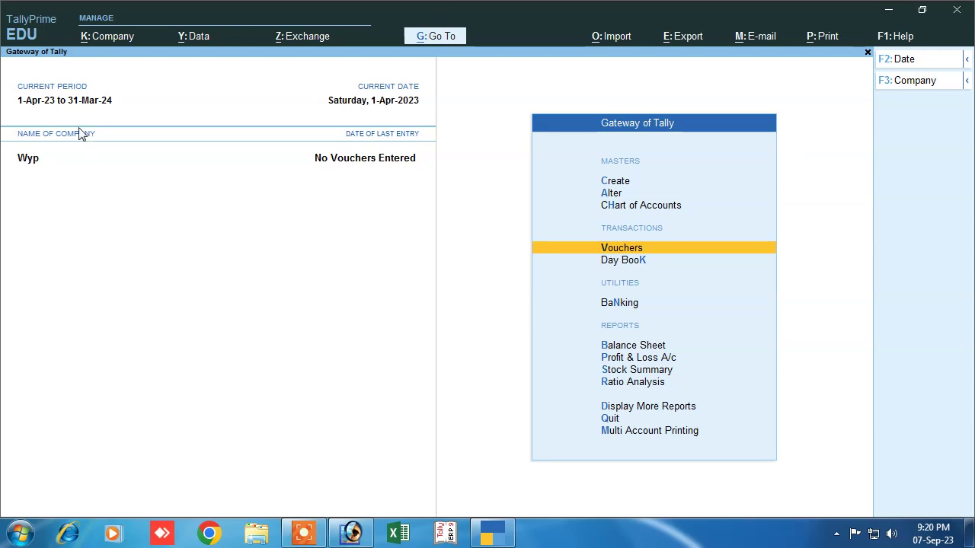
pyautogui.click(623, 249)
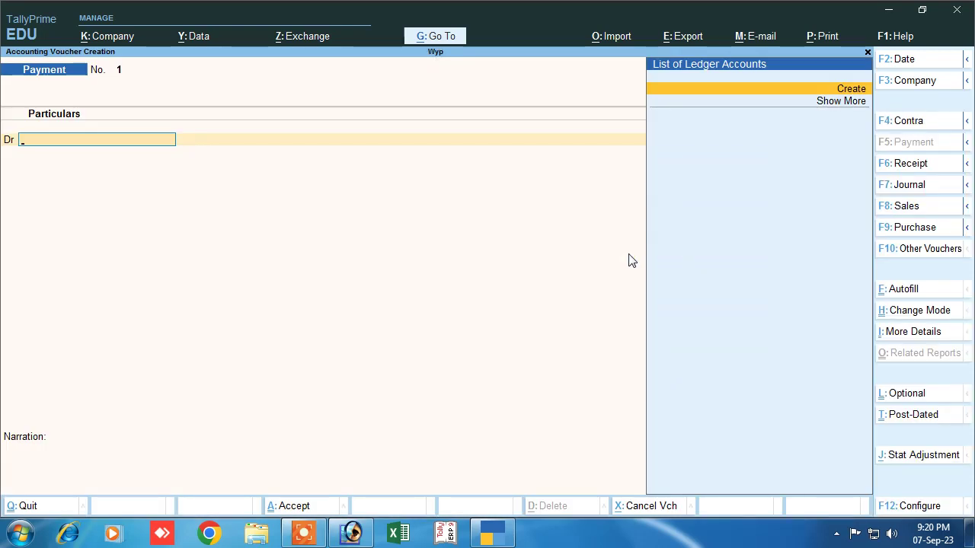
pyautogui.click(914, 227)
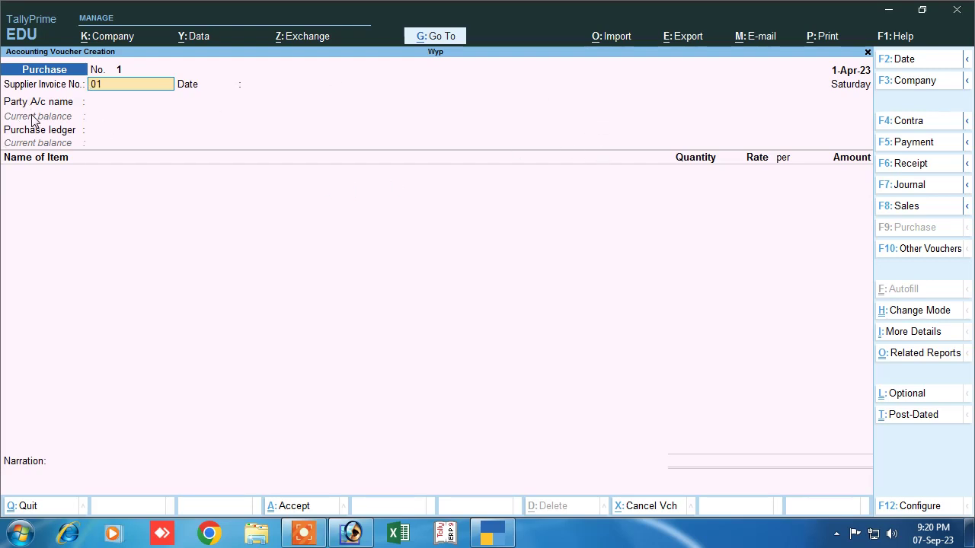
pyautogui.press('Return')
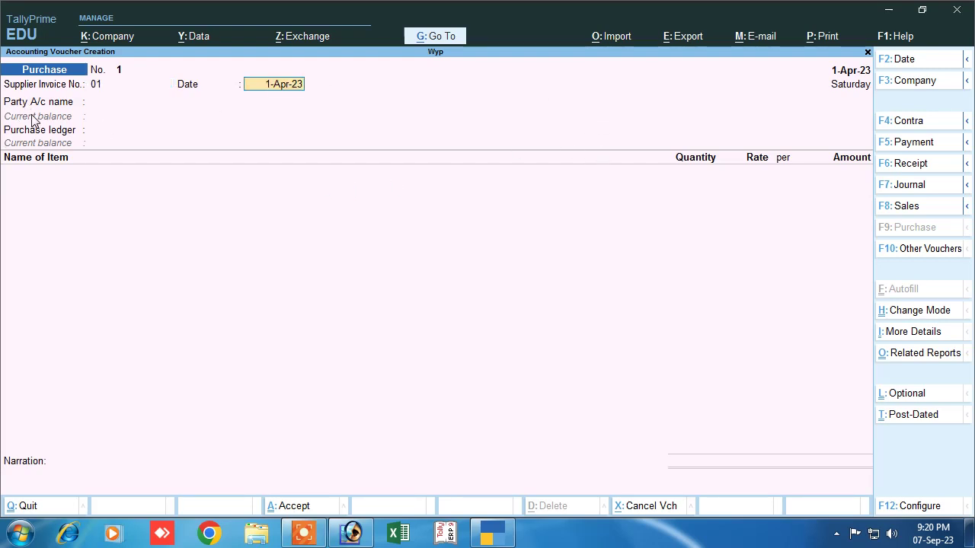
pyautogui.press('Return')
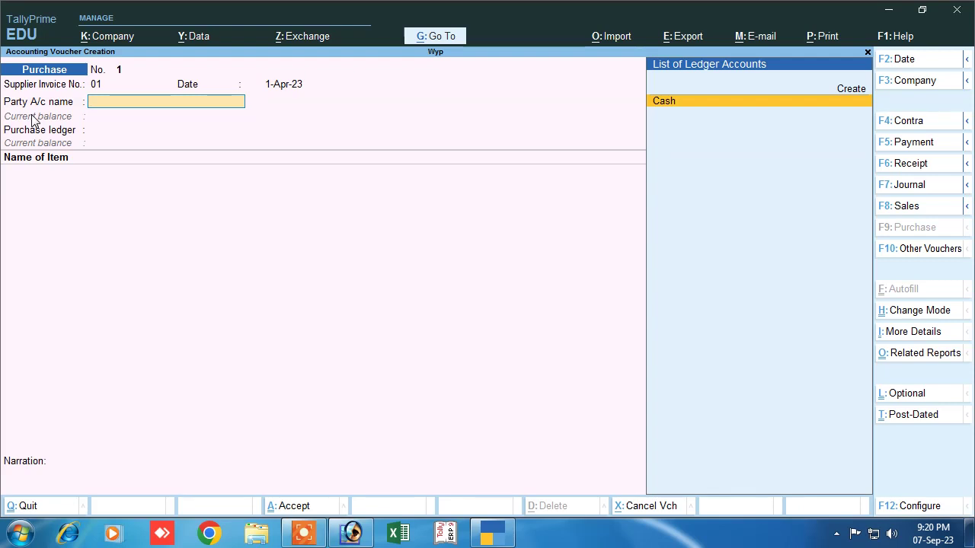
pyautogui.press('Up')
pyautogui.press('Return')
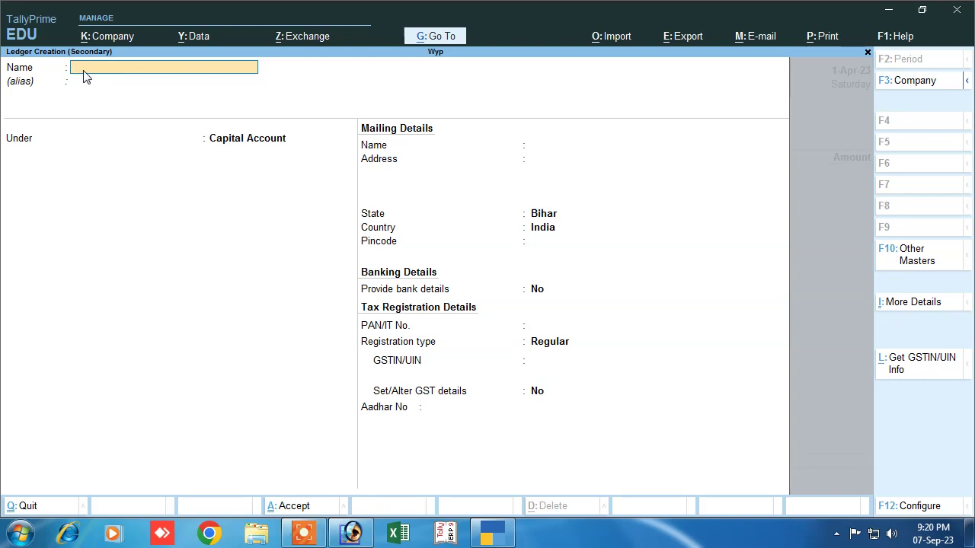
pyautogui.press('Escape')
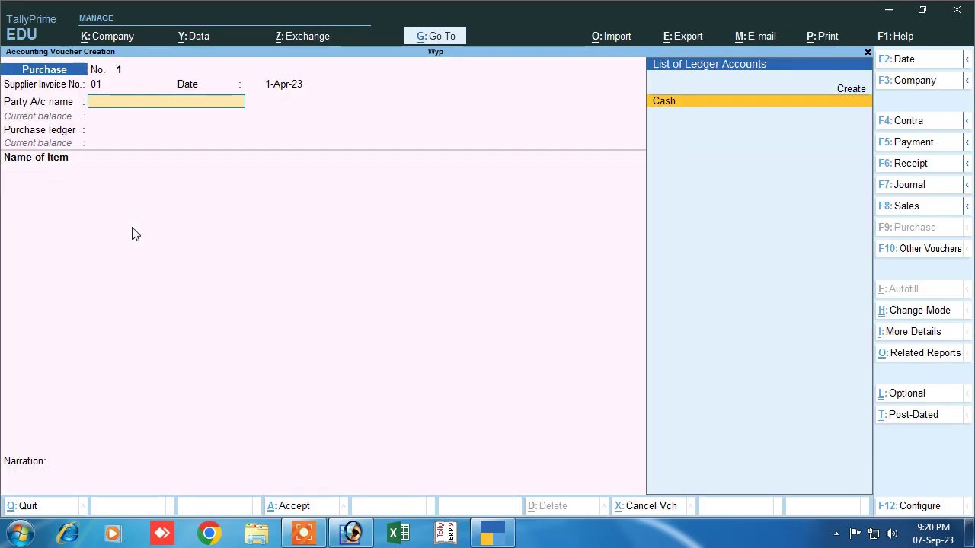
# - Set the party account to Cash and accept the blank receipt details and default party details
pyautogui.press('Return')
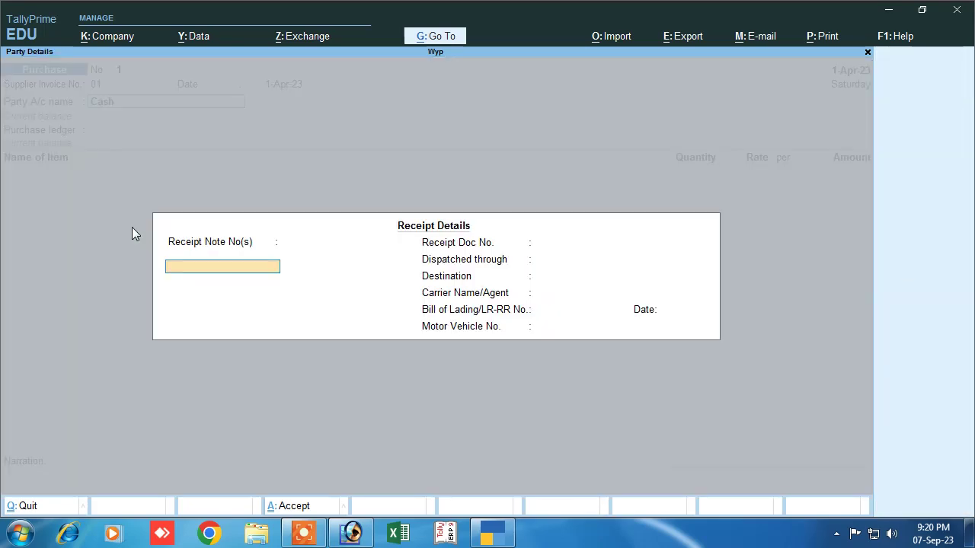
pyautogui.press('Return')
pyautogui.press('Return')
pyautogui.press('Return')
pyautogui.press('Return')
pyautogui.press('Return')
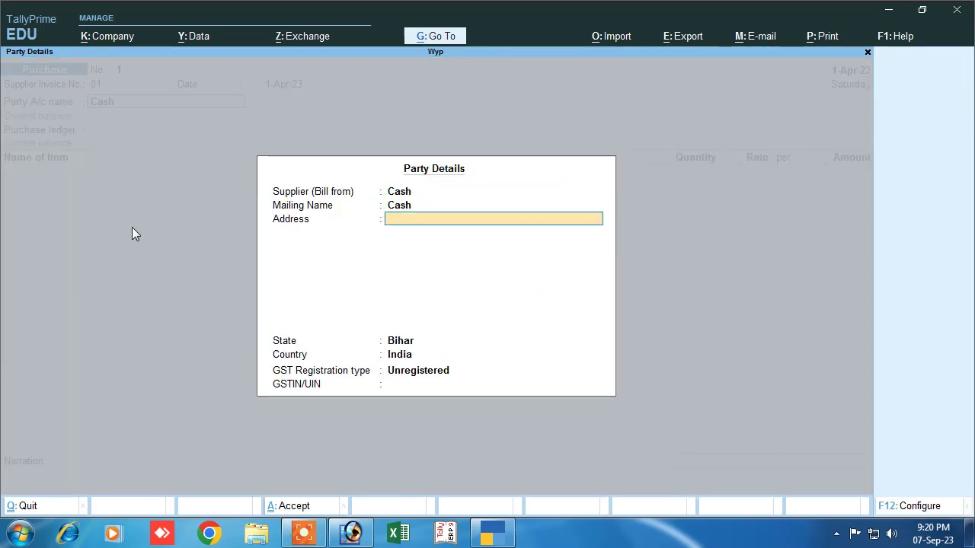
pyautogui.press('Return')
pyautogui.press('Return')
pyautogui.press('Return')
pyautogui.hotkey('alt', 'c')
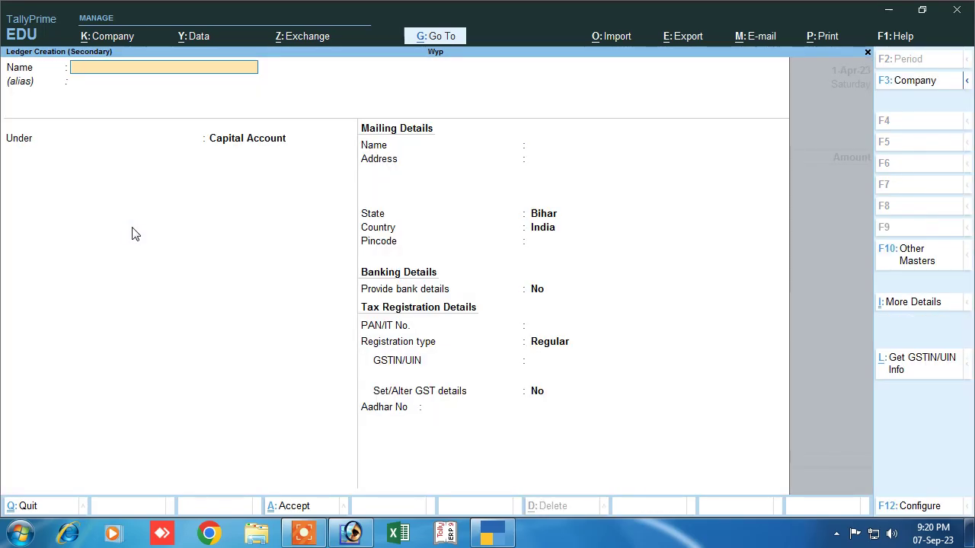
pyautogui.press('Escape')
pyautogui.press('y')
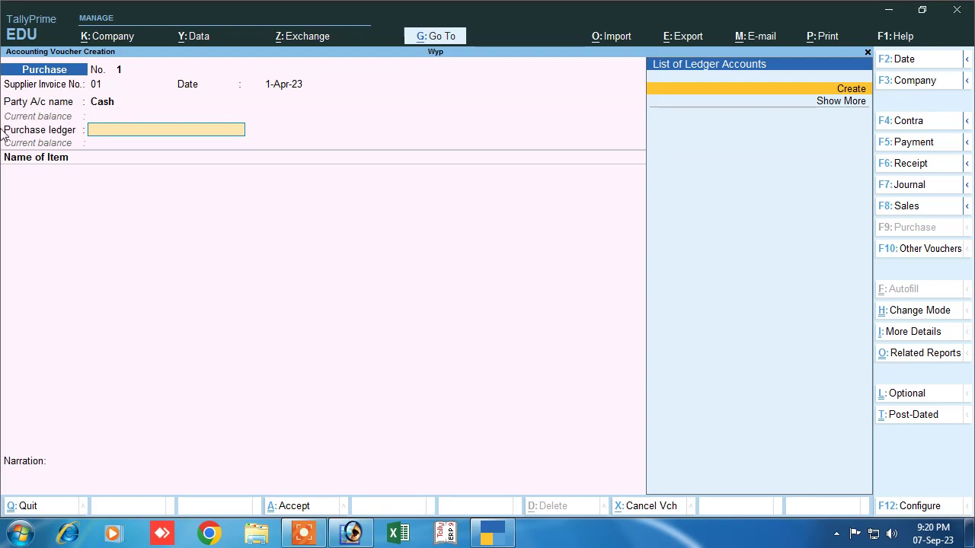
# - Create a ledger named Purchase under Purchase Accounts, keeping the ledger type Not Applicable and GST Applicable
pyautogui.click(853, 89)
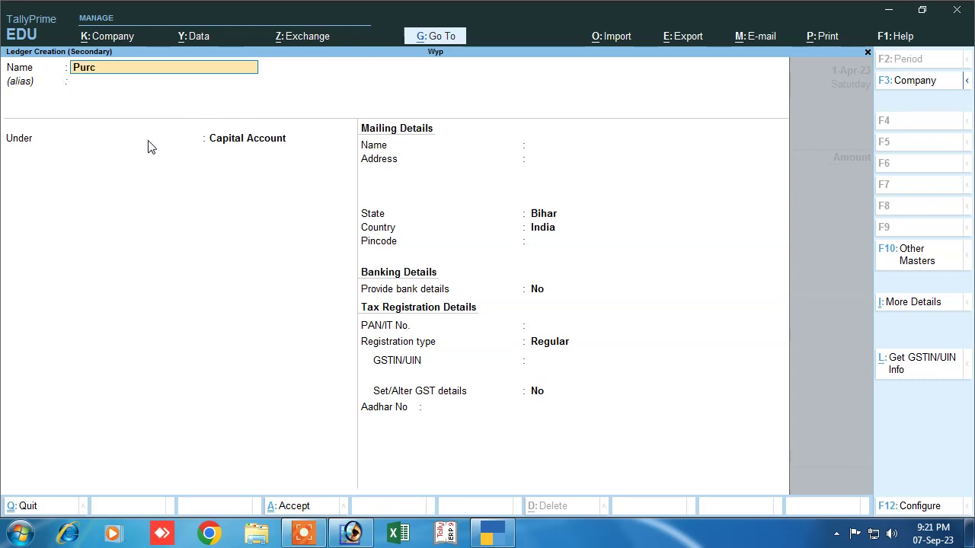
pyautogui.write('Purchase')
pyautogui.press('Return')
pyautogui.press('Return')
pyautogui.write('P')
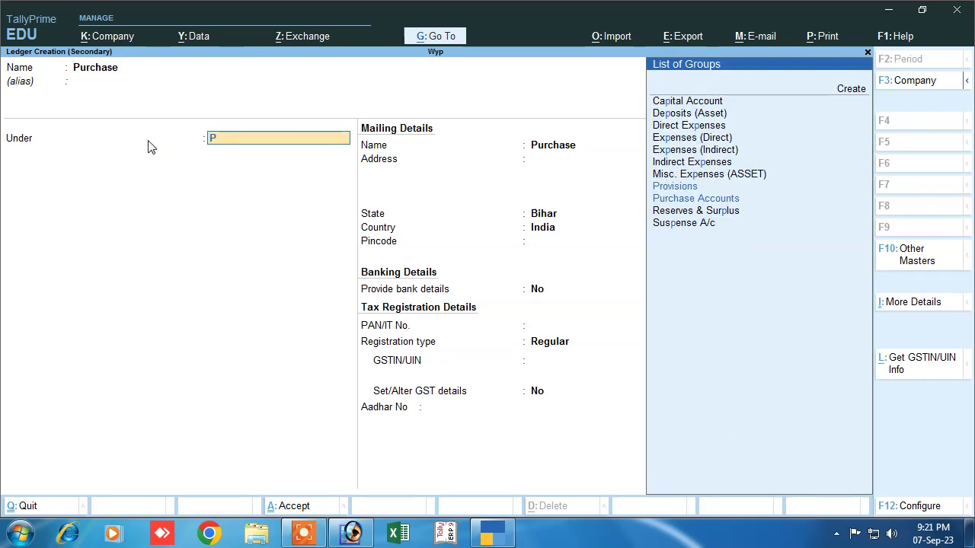
pyautogui.press('Down')
pyautogui.press('Return')
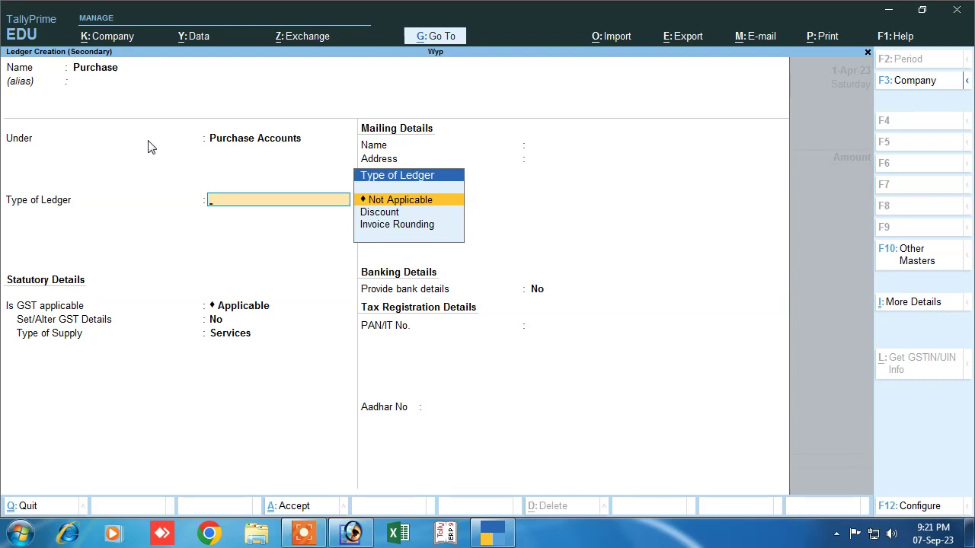
pyautogui.press('Return')
pyautogui.press('Return')
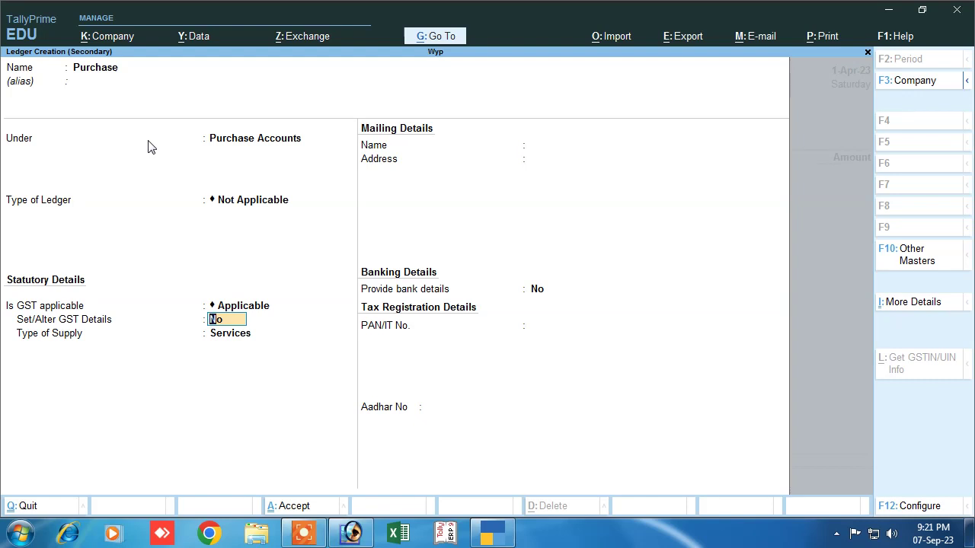
# - Enable GST details for the Purchase ledger with description Goods and HSN/SAC 7854
pyautogui.write('y')
pyautogui.press('Return')
pyautogui.write('H')
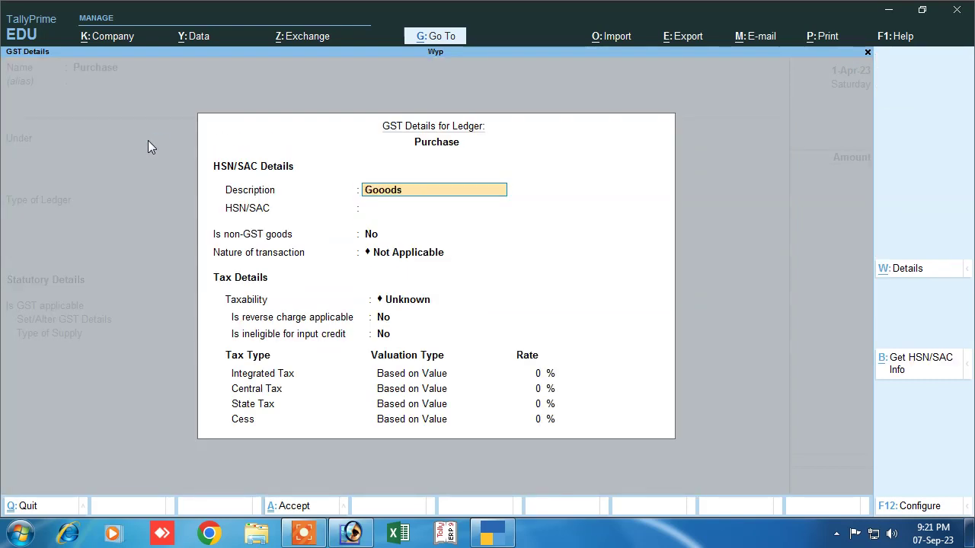
pyautogui.press('BackSpace')
pyautogui.press('BackSpace')
pyautogui.press('BackSpace')
pyautogui.write('ds')
pyautogui.press('Return')
pyautogui.write('785')
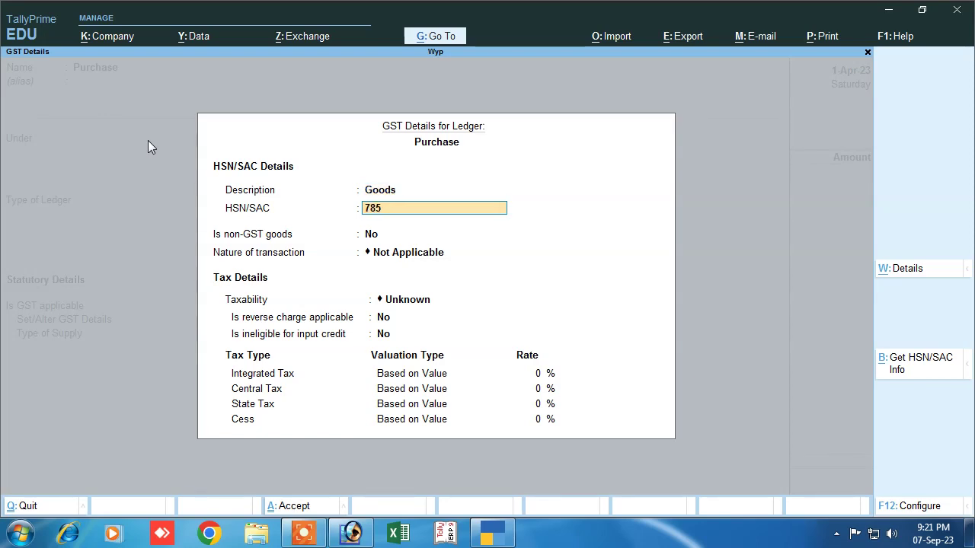
pyautogui.write('4')
pyautogui.press('Return')
# - Set the Purchase ledger's nature of transaction to Purchase Taxable, keeping non-GST goods, reverse charge and input-credit ineligibility at No
pyautogui.press('Return')
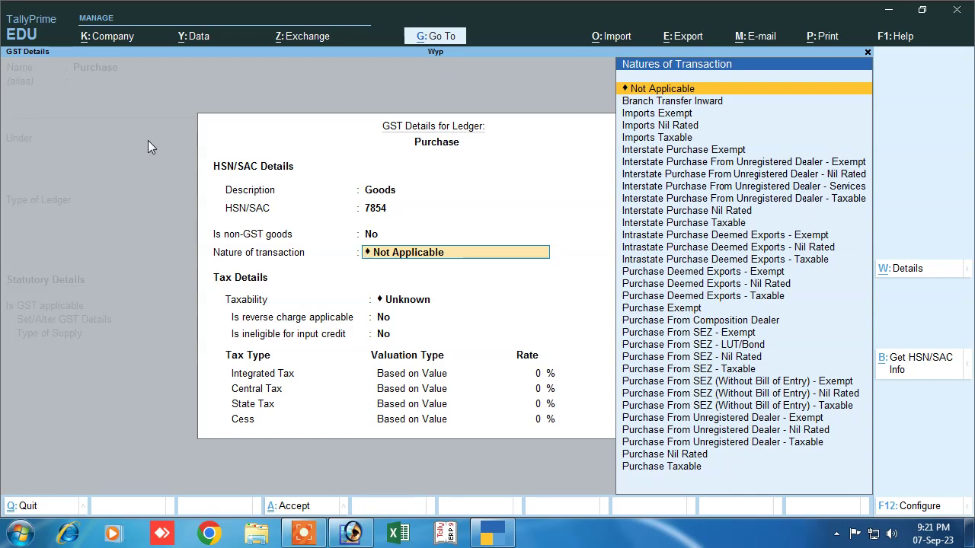
pyautogui.press('Down')
pyautogui.press('Down')
pyautogui.press('Down')
pyautogui.press('Down')
pyautogui.press('Down')
pyautogui.press('Down')
pyautogui.press('Down')
pyautogui.press('Down')
pyautogui.press('Down')
pyautogui.press('Down')
pyautogui.press('Down')
pyautogui.press('Down')
pyautogui.press('Down')
pyautogui.press('Down')
pyautogui.press('Down')
pyautogui.press('Down')
pyautogui.press('Down')
pyautogui.press('Down')
pyautogui.press('Down')
pyautogui.press('Down')
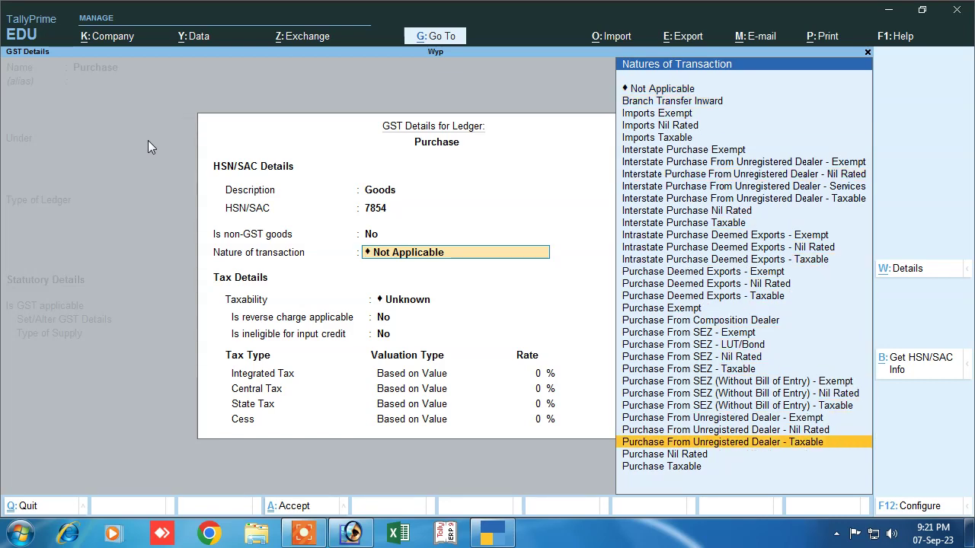
pyautogui.press('Down')
pyautogui.press('Down')
pyautogui.press('Return')
pyautogui.press('Return')
pyautogui.press('Return')
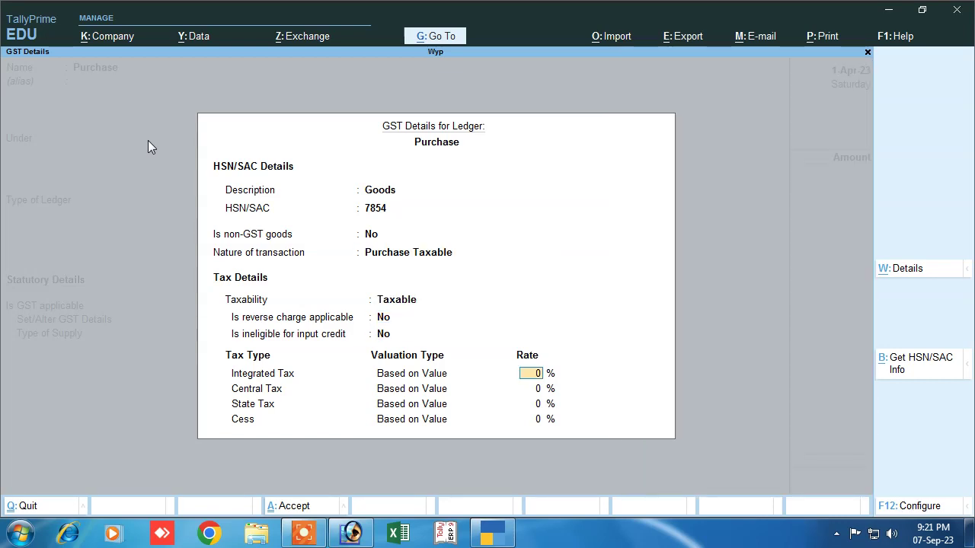
# - Set the Purchase ledger's integrated tax rate to 12% and accept its GST details
pyautogui.write('12')
pyautogui.press('Return')
pyautogui.press('Return')
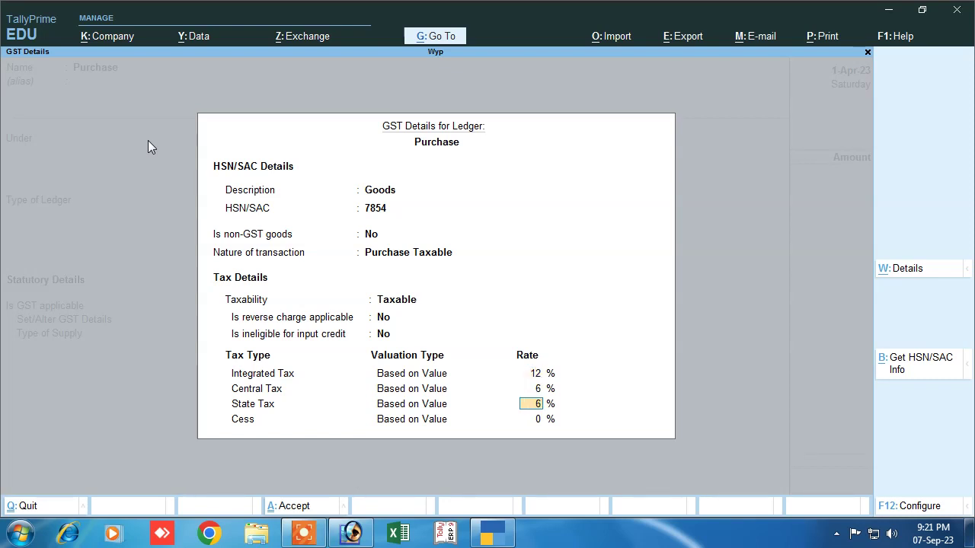
pyautogui.press('Return')
pyautogui.press('Return')
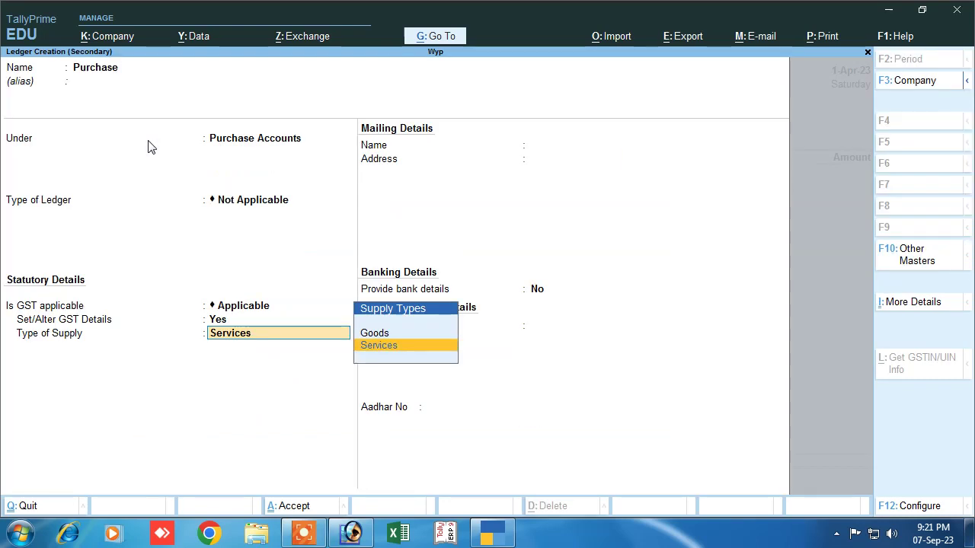
# - Set the ledger's type of supply to Goods, leave bank and tax registration details at their defaults, and save the Purchase ledger
pyautogui.press('Up')
pyautogui.press('Return')
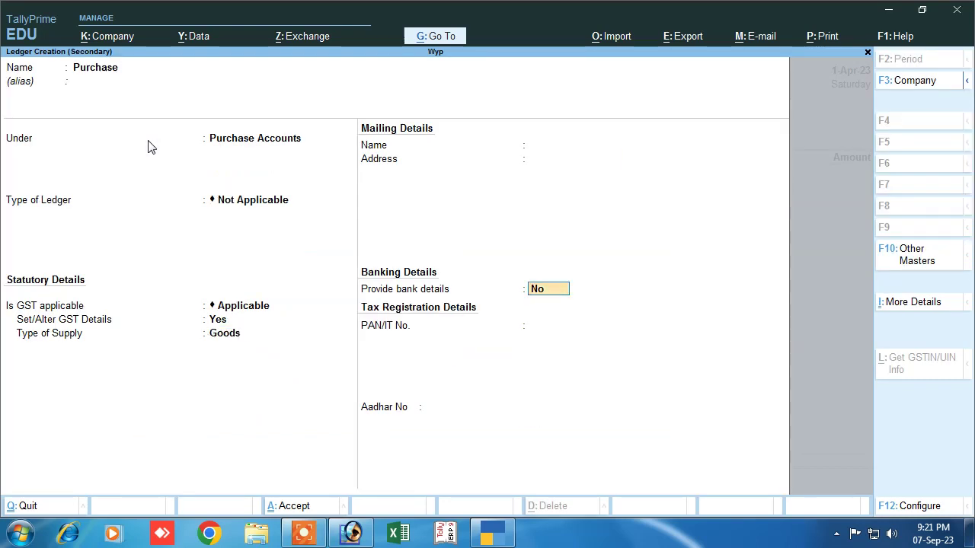
pyautogui.press('Return')
pyautogui.press('Return')
pyautogui.press('Return')
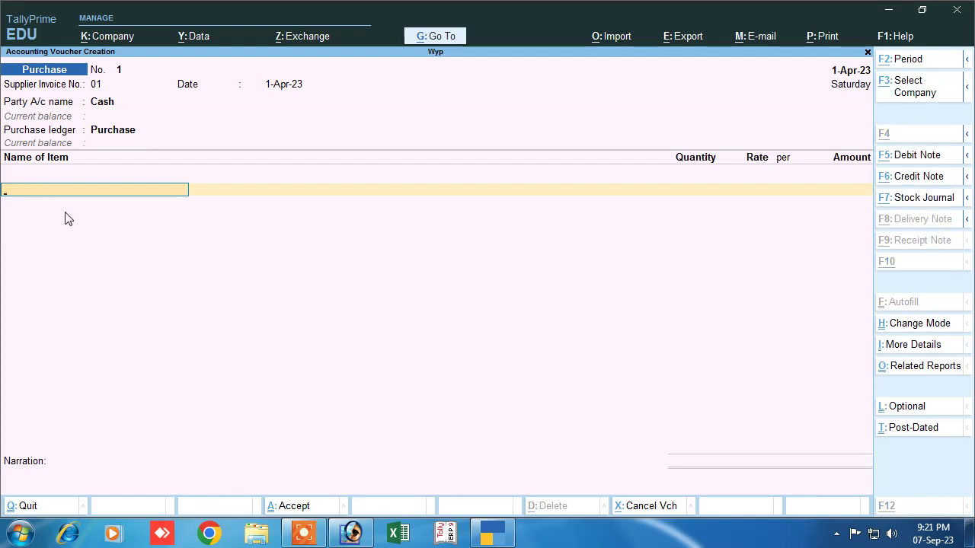
# - Start a new stock item named Lux under Primary with category Not Applicable
pyautogui.hotkey('alt', 'c')
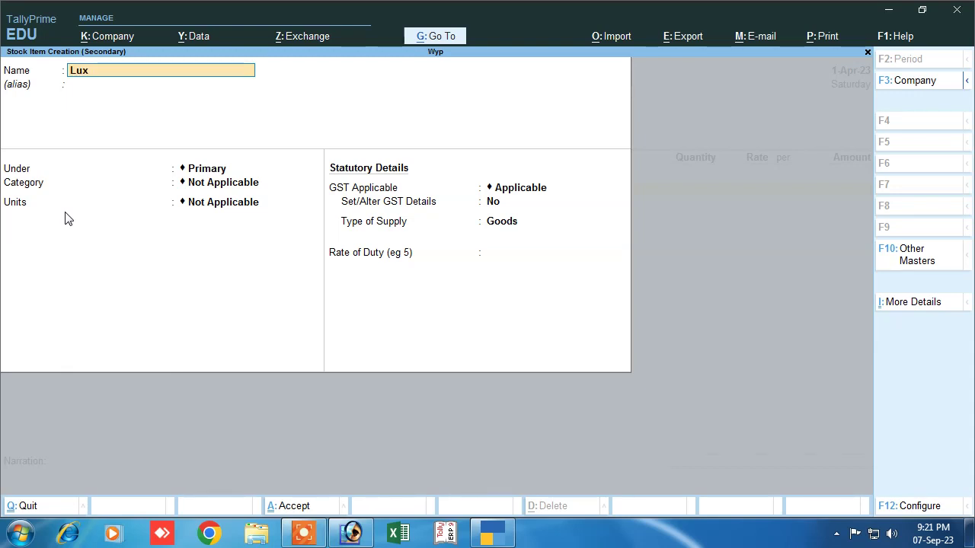
pyautogui.press('Return')
pyautogui.press('Return')
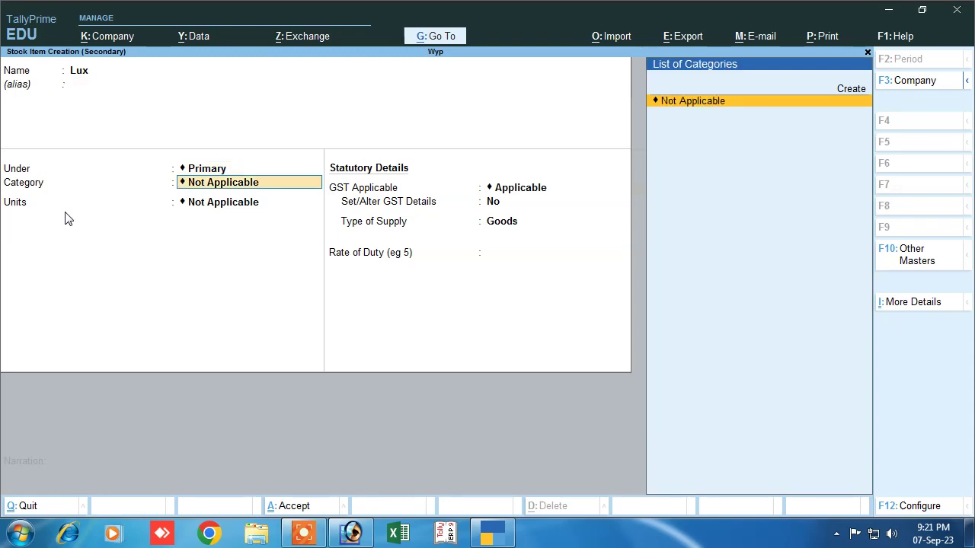
pyautogui.press('Return')
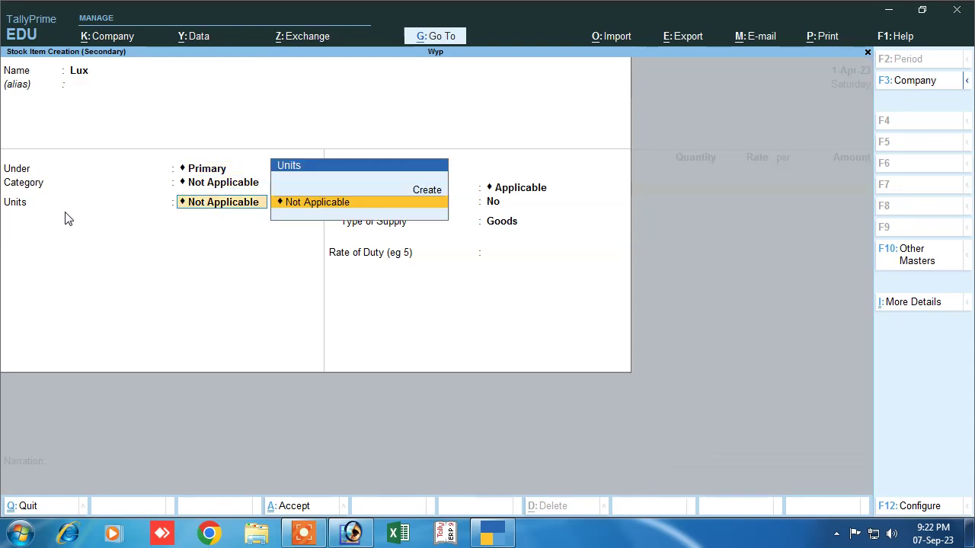
# - Start a new simple unit for Lux with symbol pcs and formal name Piece
pyautogui.press('Up')
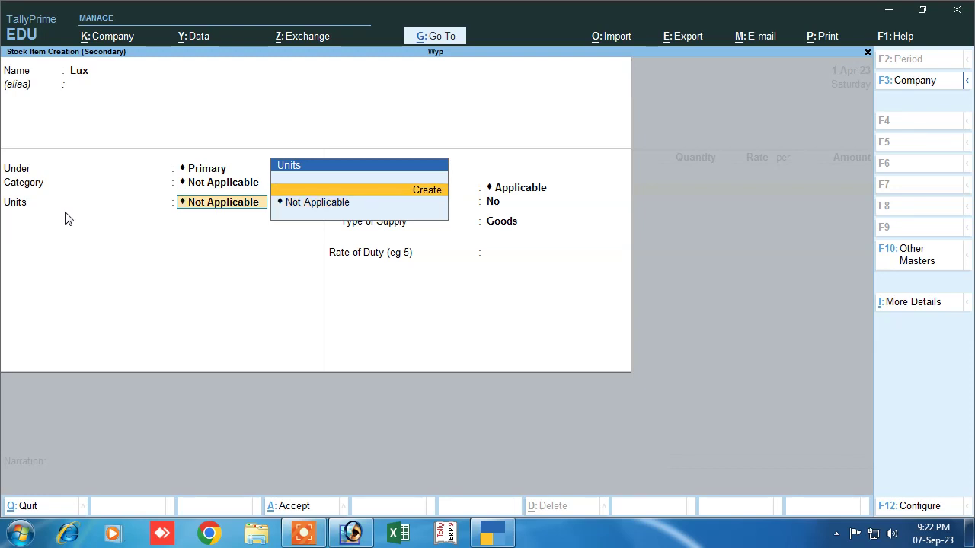
pyautogui.press('Return')
pyautogui.write('pc')
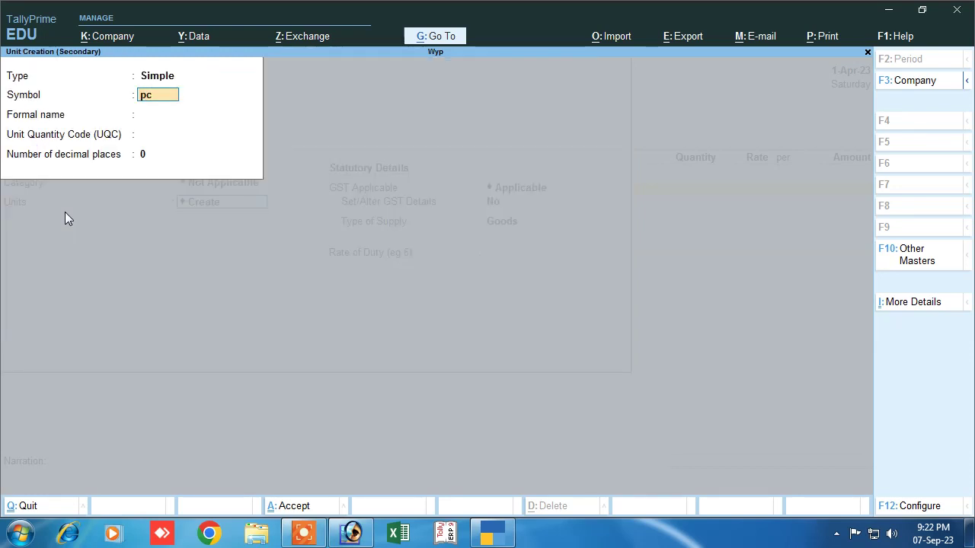
pyautogui.write('s')
pyautogui.press('Return')
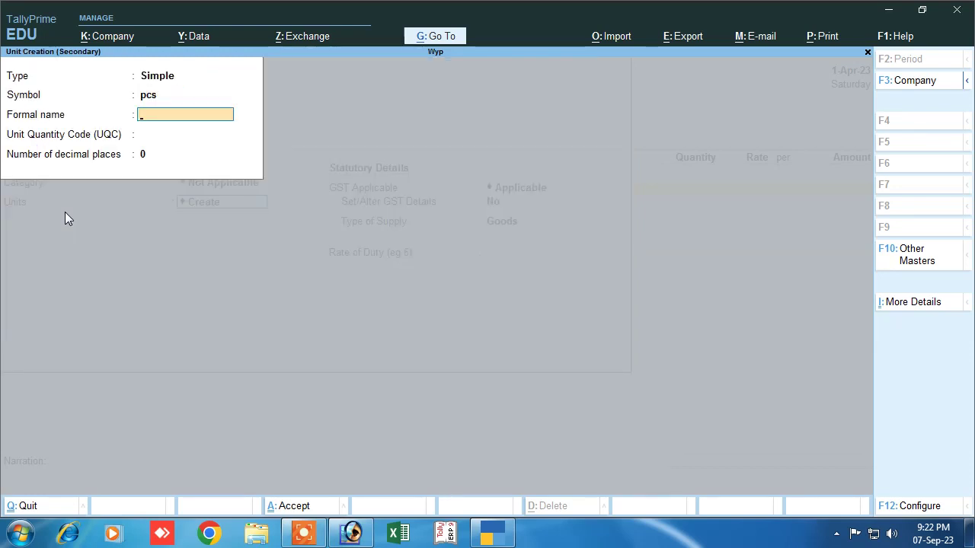
pyautogui.write('Piece')
pyautogui.press('BackSpace')
pyautogui.press('BackSpace')
pyautogui.write('ce')
pyautogui.press('Return')
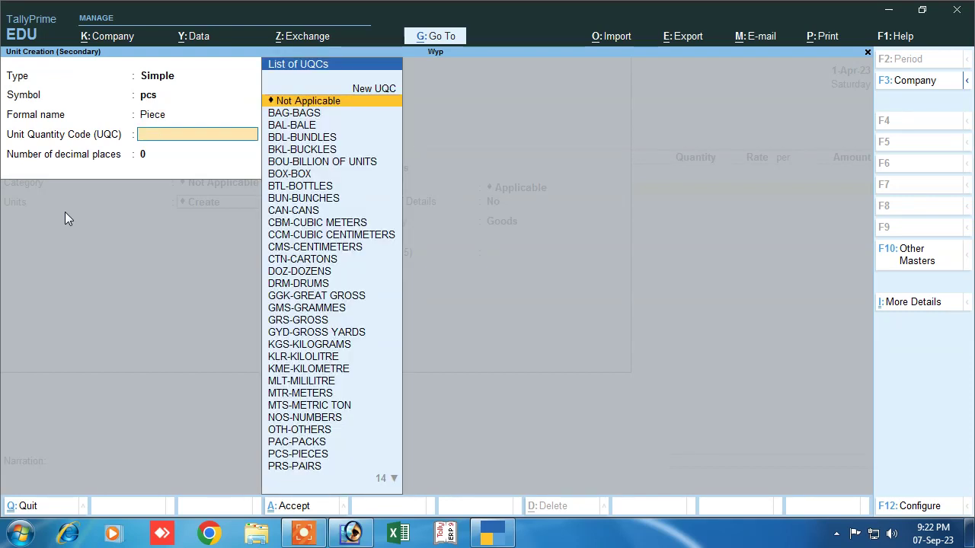
# - Set the unit quantity code to PCS-PIECES with 0 decimal places and save the unit for Lux
pyautogui.write('p')
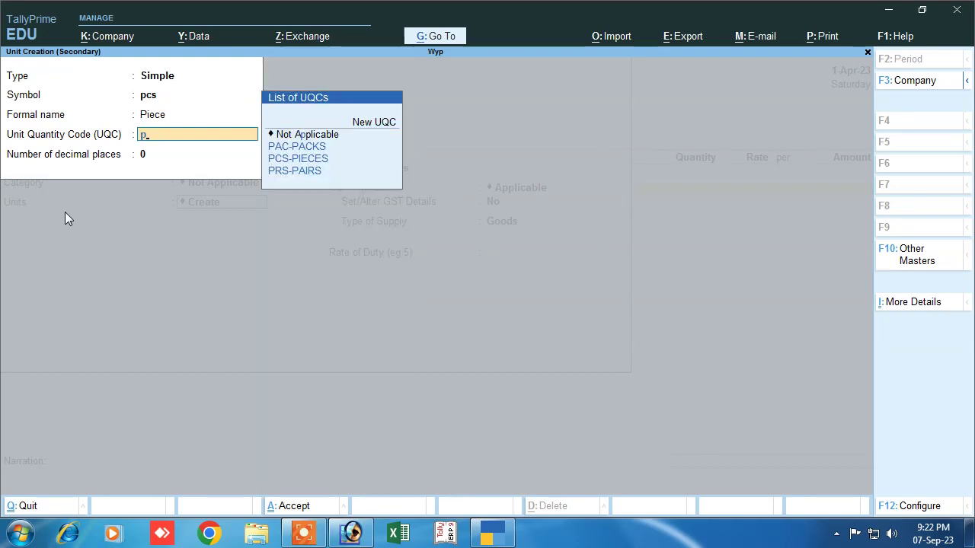
pyautogui.press('Down')
pyautogui.press('Down')
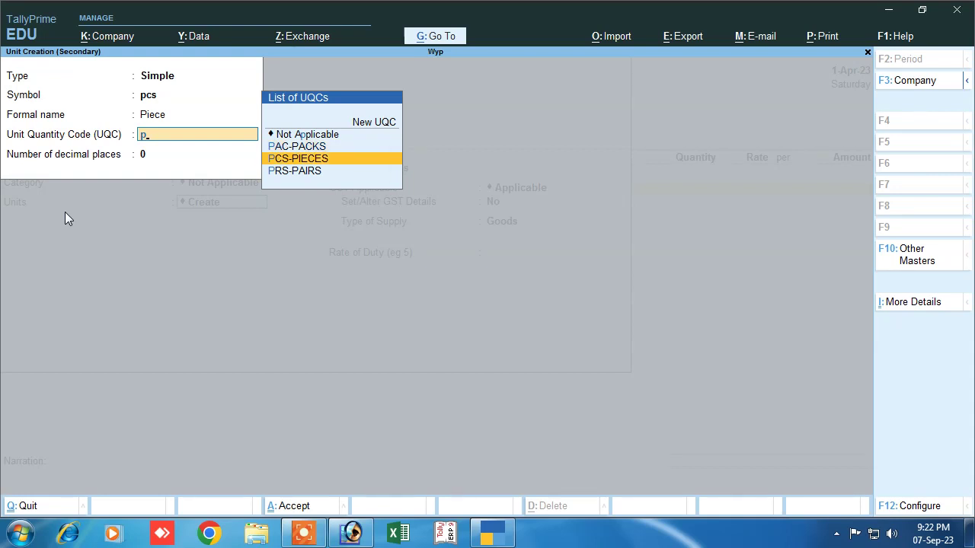
pyautogui.press('Return')
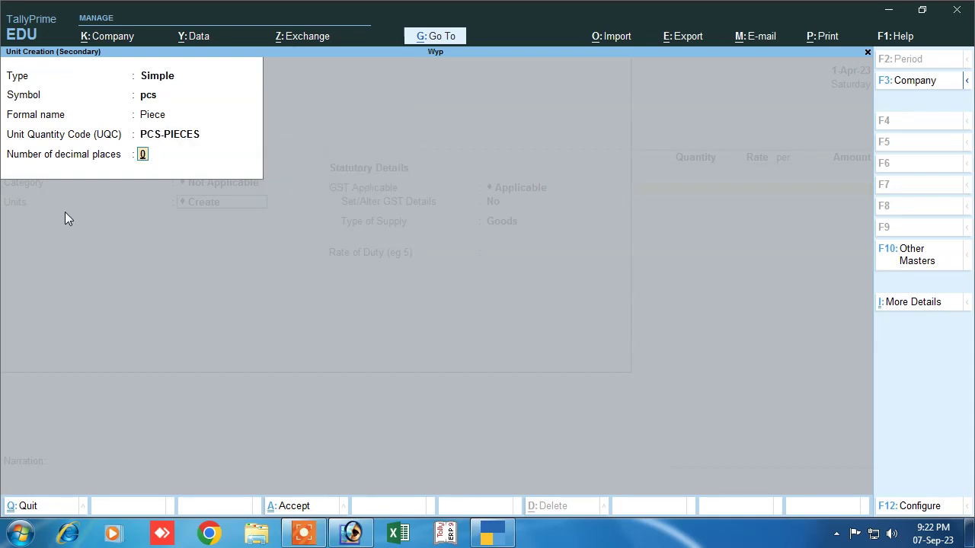
pyautogui.press('Return')
pyautogui.press('Return')
pyautogui.press('Return')
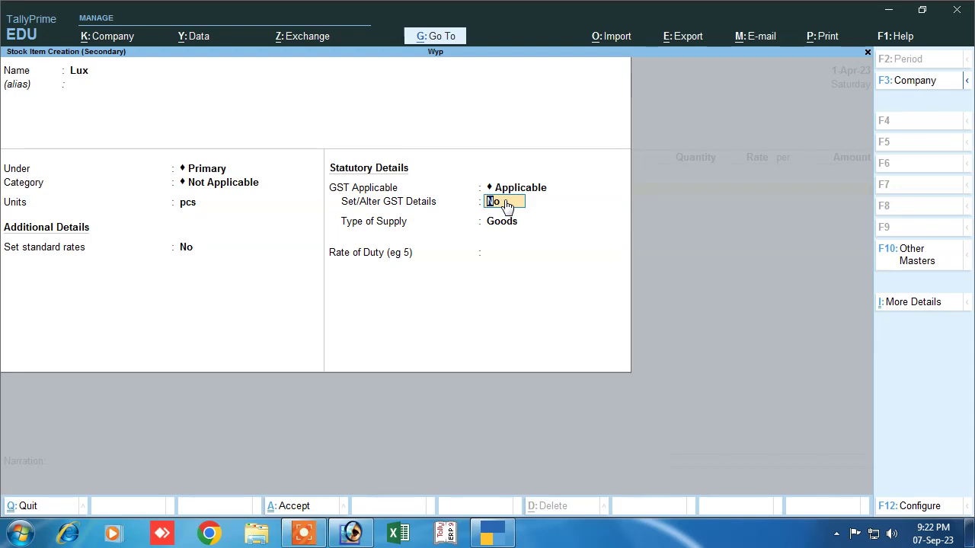
# - Enable GST details for the Lux item with description Goods and HSN/SAC 7854, keeping non-GST goods at No
pyautogui.press('y')
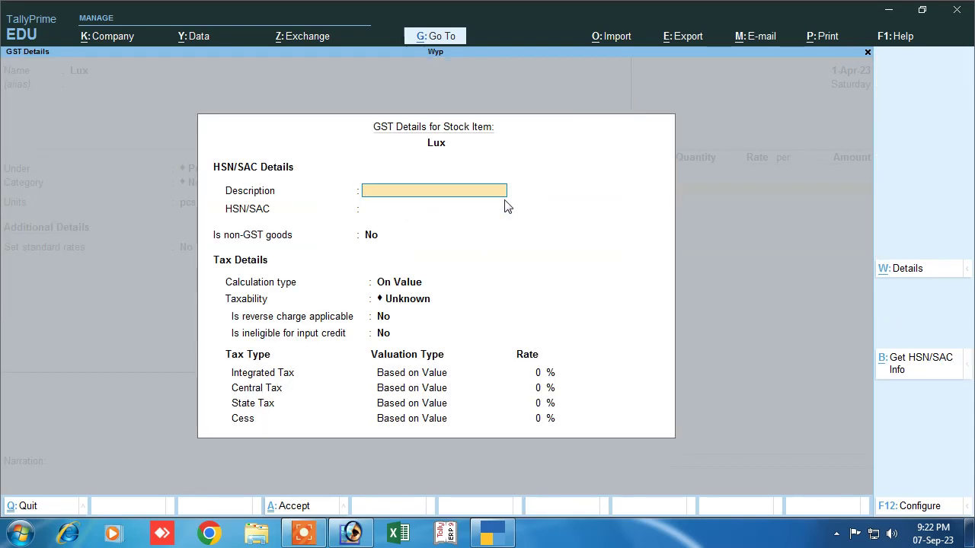
pyautogui.write('Goods')
pyautogui.press('Return')
pyautogui.write('7854')
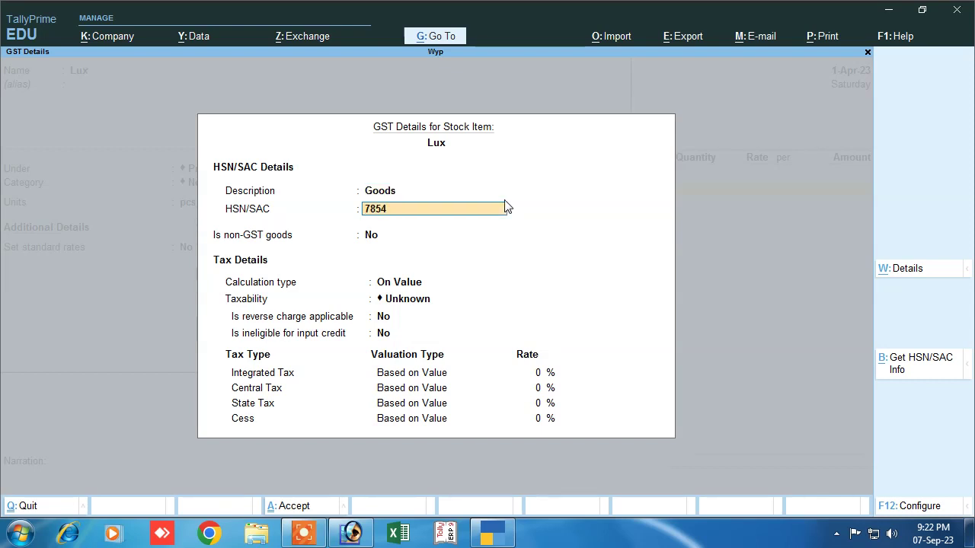
pyautogui.press('Return')
pyautogui.press('Return')
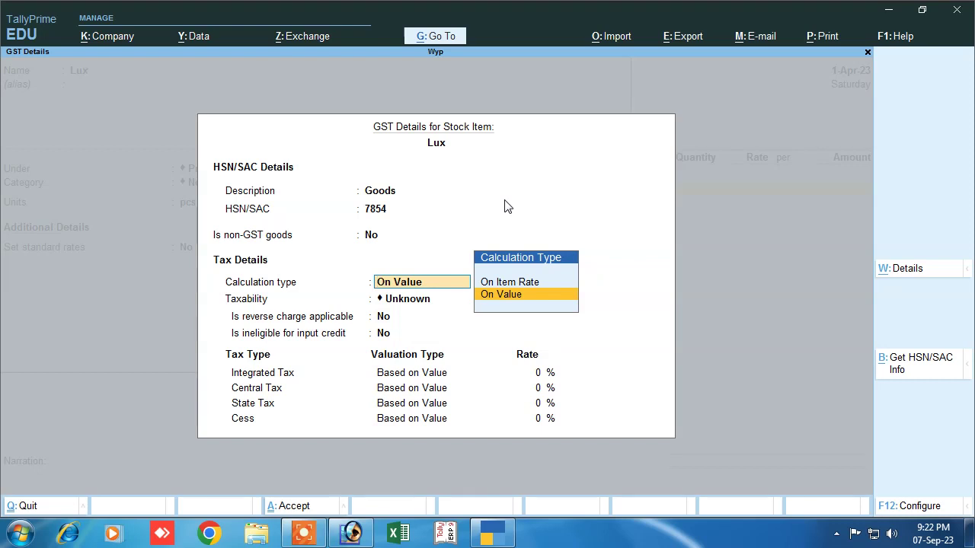
# - Keep Lux's calculation type On Value and set its taxability to Taxable, without reverse charge or input-credit ineligibility
pyautogui.press('Return')
pyautogui.press('Down')
pyautogui.press('Down')
pyautogui.press('Down')
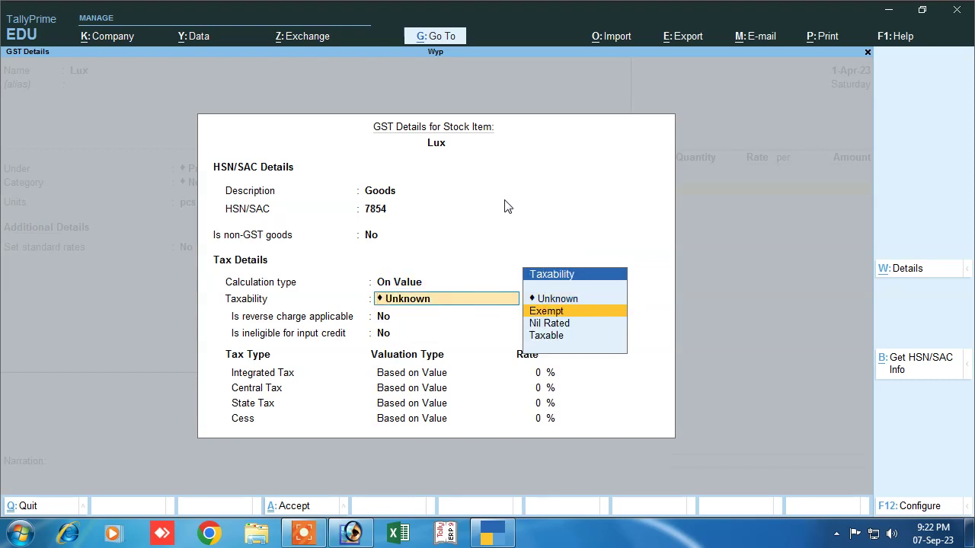
pyautogui.press('Return')
pyautogui.press('Return')
pyautogui.press('Return')
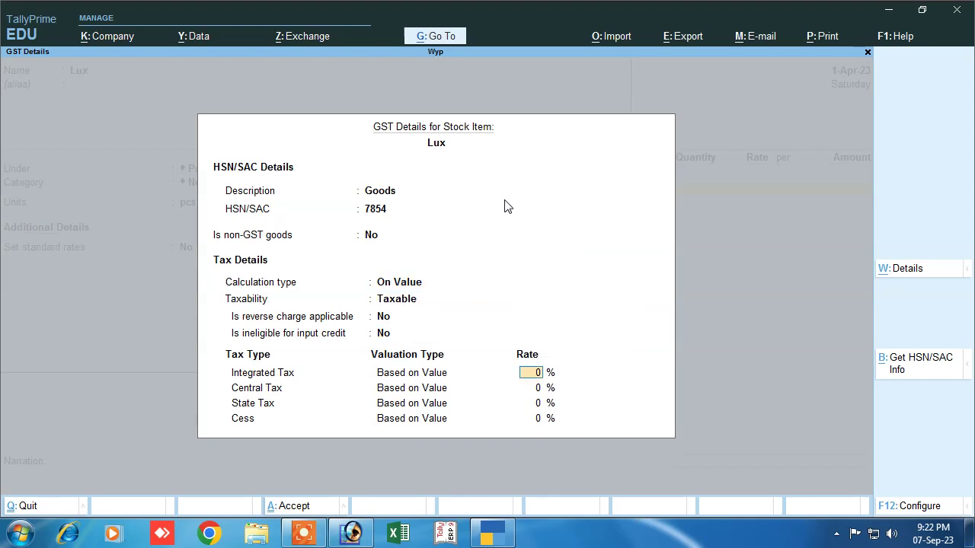
# - Set Lux's integrated tax rate to 12%, keep the supply type Goods, and save the stock item
pyautogui.write('12')
pyautogui.press('Return')
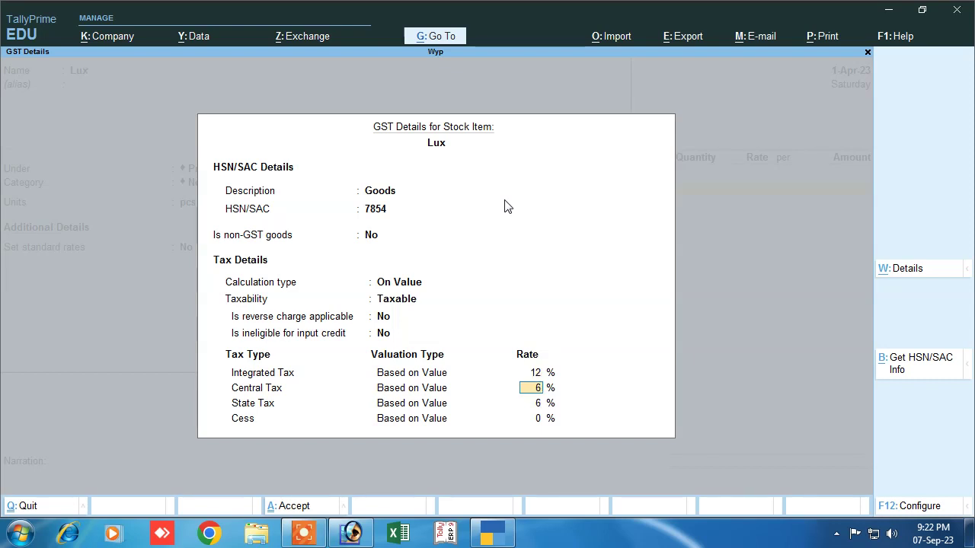
pyautogui.press('Return')
pyautogui.press('Return')
pyautogui.press('Return')
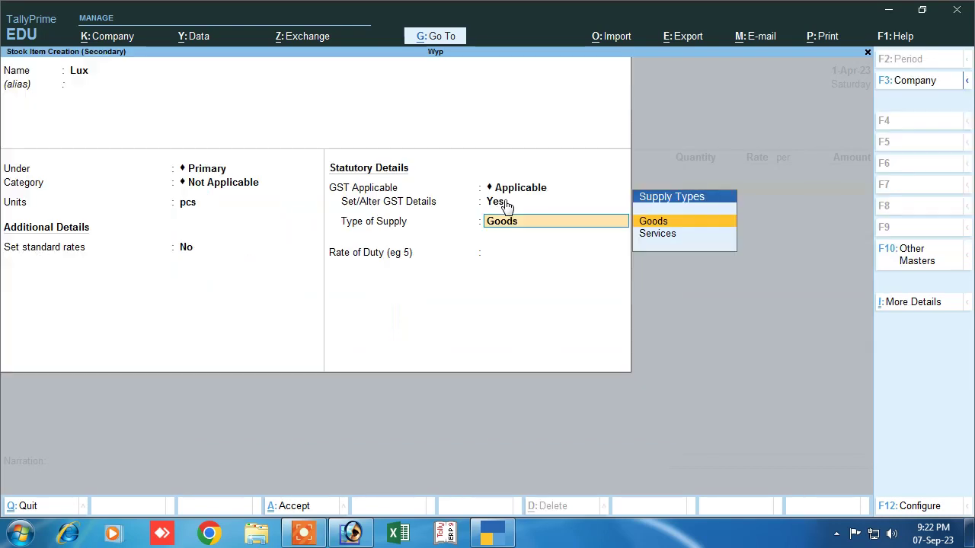
pyautogui.press('Return')
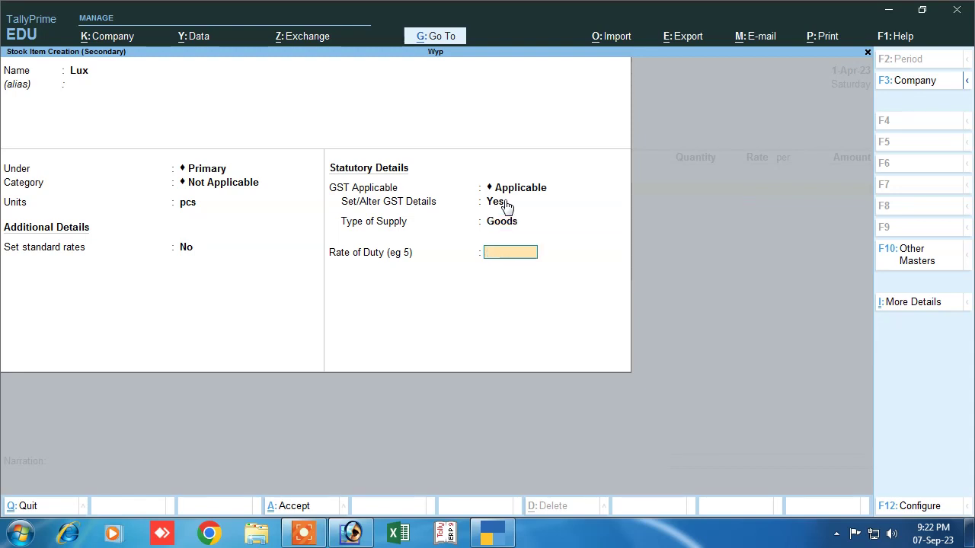
pyautogui.hotkey('ctrl', 'a')
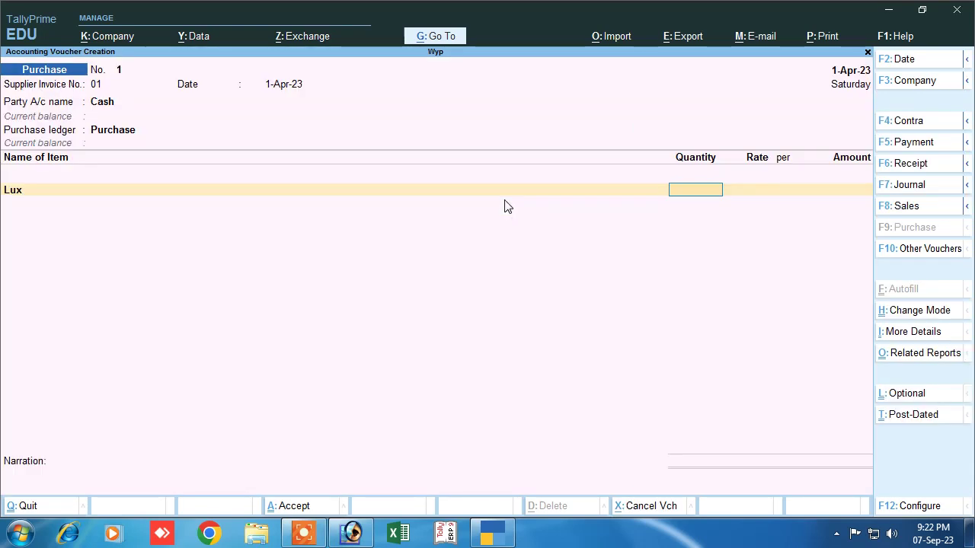
# - Enter 1000 pcs of Lux at a rate of 10 per piece in the purchase voucher
pyautogui.write('1000')
pyautogui.press('Return')
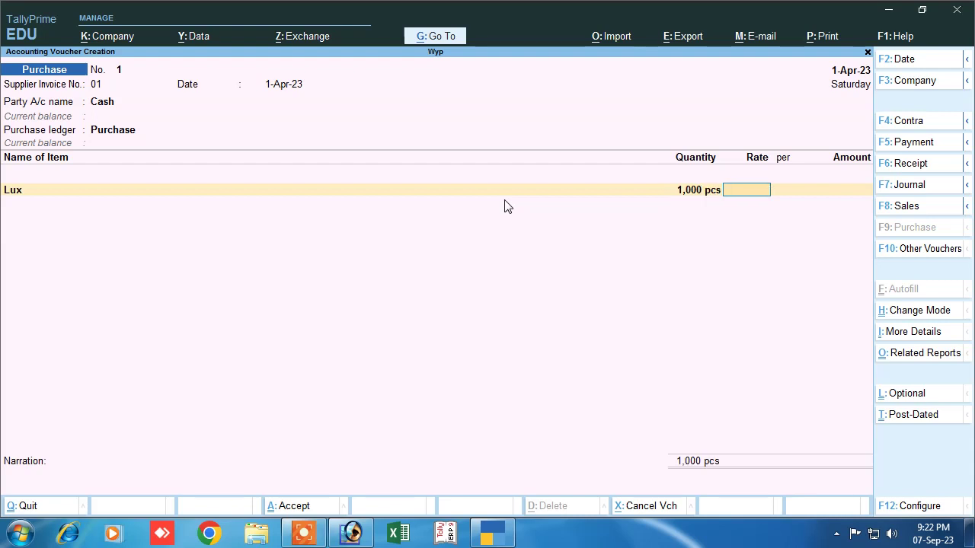
pyautogui.write('10')
pyautogui.press('Return')
pyautogui.press('Return')
pyautogui.press('Return')
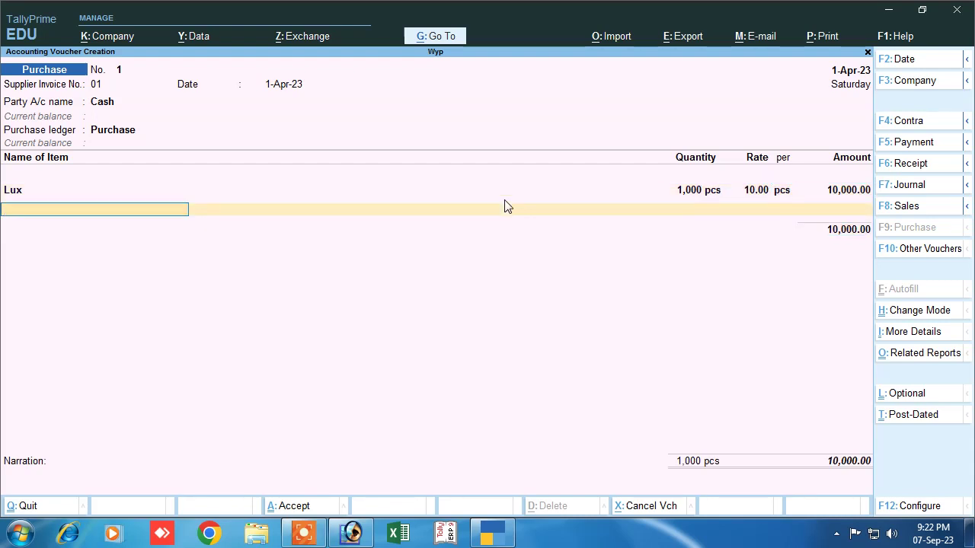
# - End the voucher's item list and start a new ledger named Input Cgst from the additional ledger line
pyautogui.press('Return')
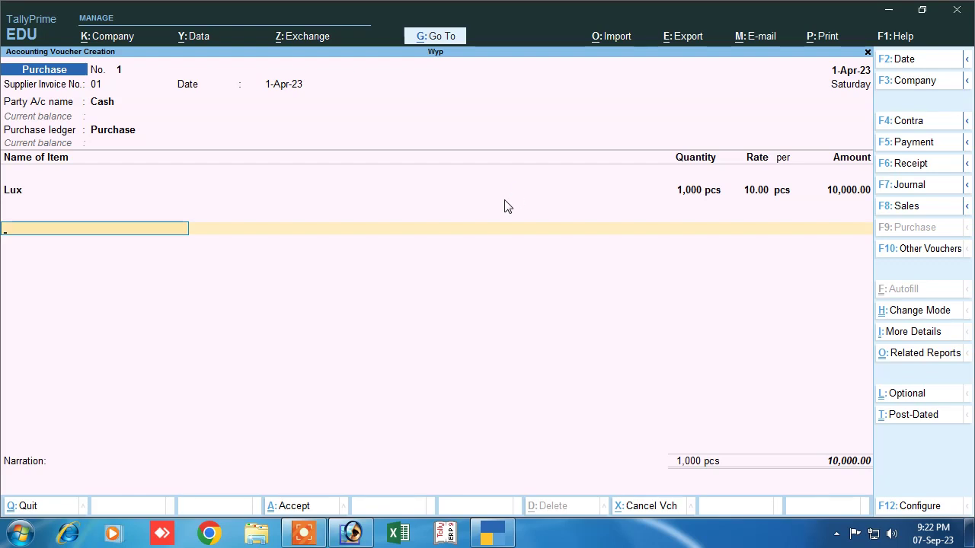
pyautogui.hotkey('alt', 'c')
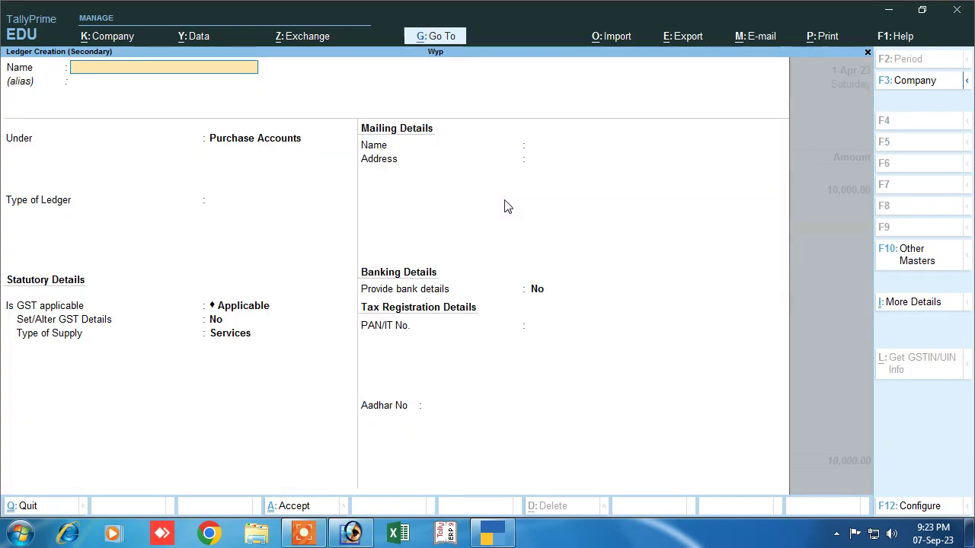
pyautogui.write('Inpuy')
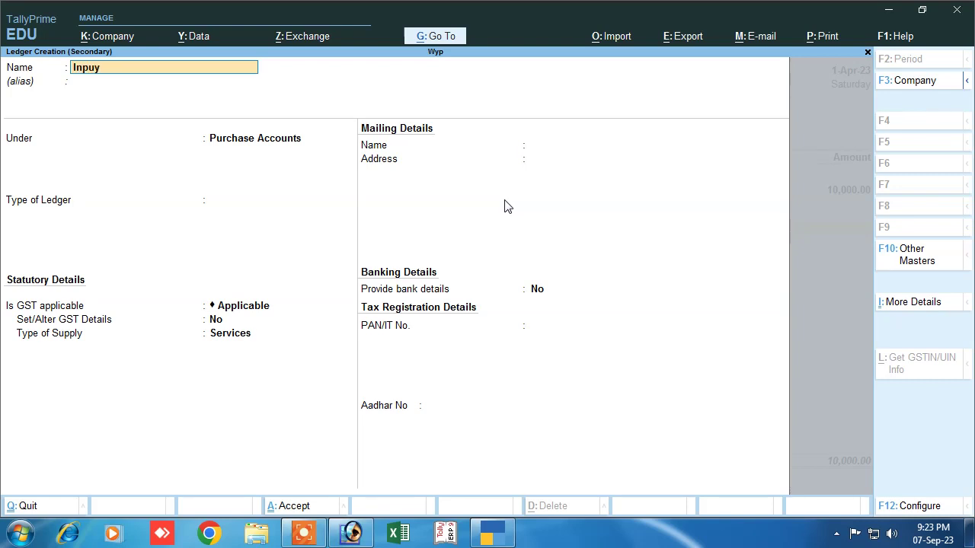
pyautogui.press('BackSpace')
pyautogui.write('t cgst')
pyautogui.press('Return')
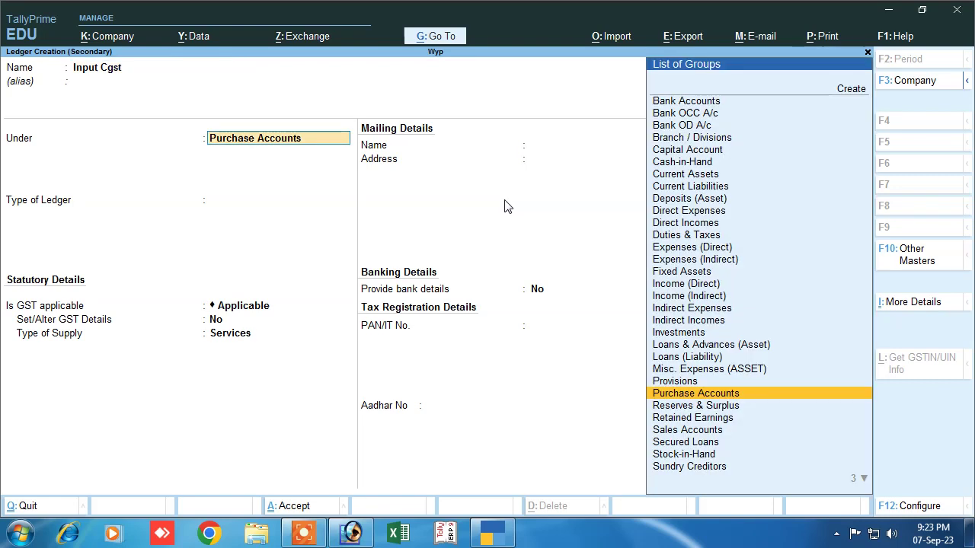
# - Place the Input Cgst ledger under the Duties & Taxes group
pyautogui.write('D')
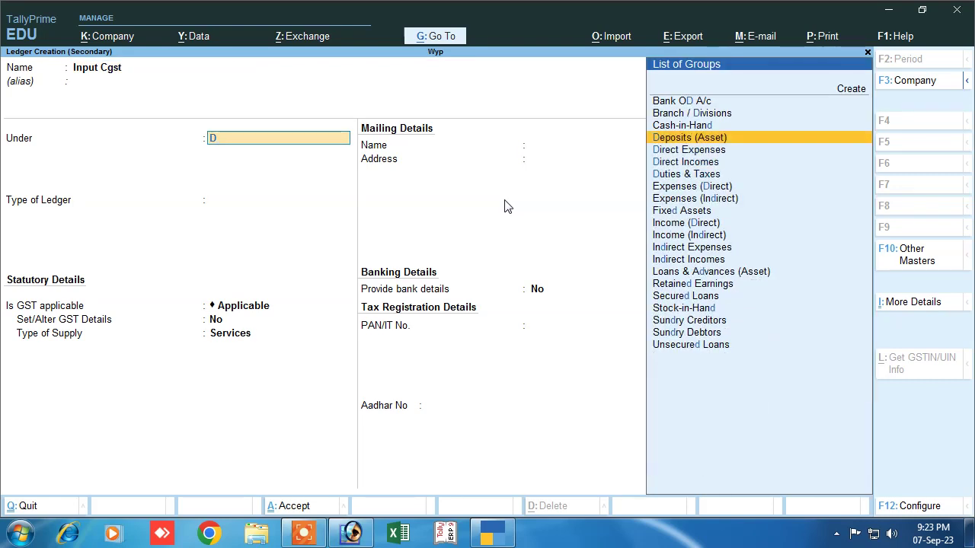
pyautogui.press('Down')
pyautogui.press('Down')
pyautogui.press('Down')
pyautogui.press('Up')
pyautogui.press('Up')
pyautogui.press('Up')
pyautogui.press('Down')
pyautogui.press('Down')
pyautogui.press('Down')
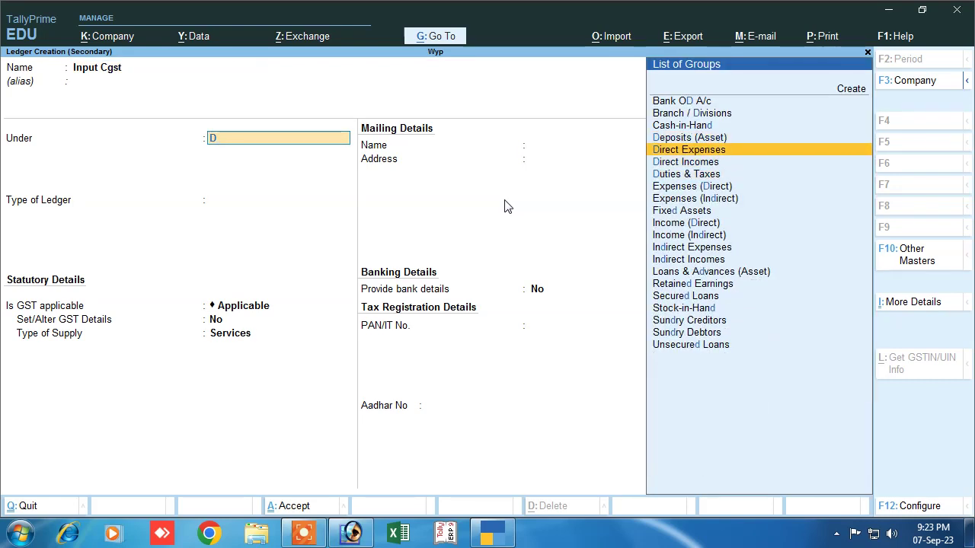
pyautogui.press('Return')
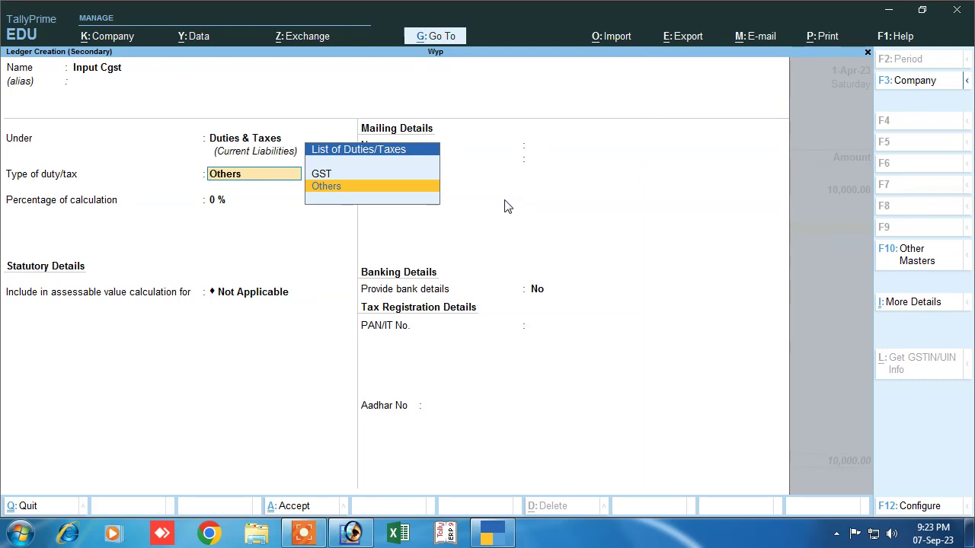
# - Set Input Cgst's duty type to GST and tax type to Central Tax, with a 6% calculation rate
pyautogui.press('Up')
pyautogui.press('Return')
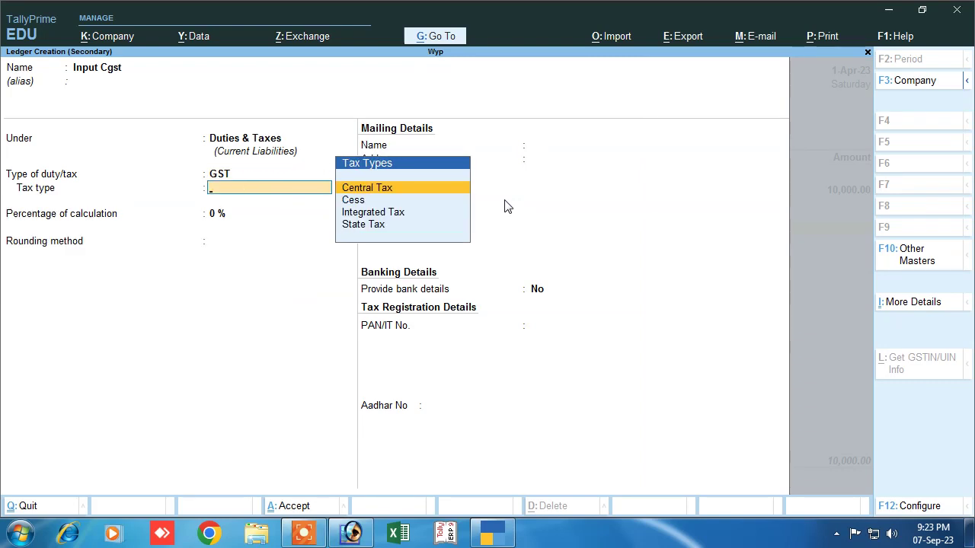
pyautogui.press('Return')
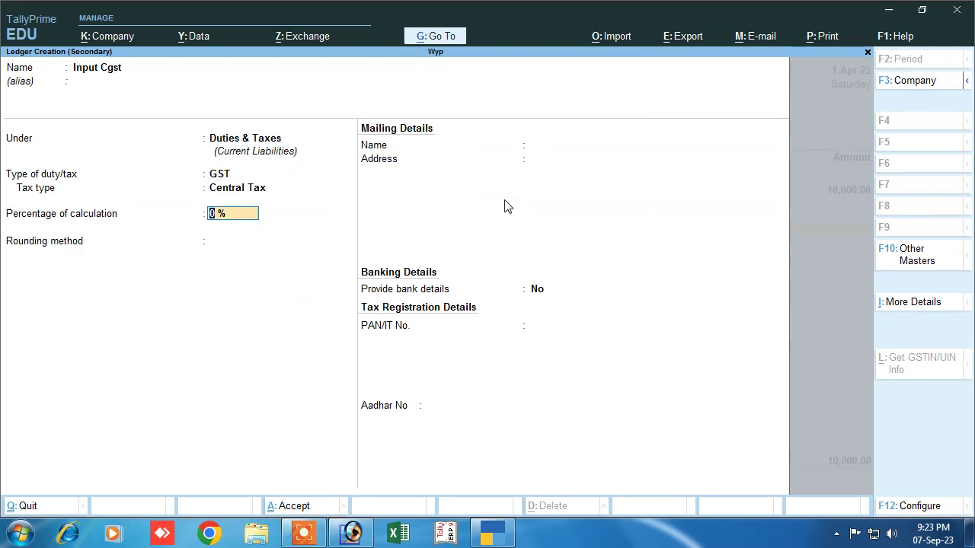
pyautogui.write('6')
pyautogui.press('Return')
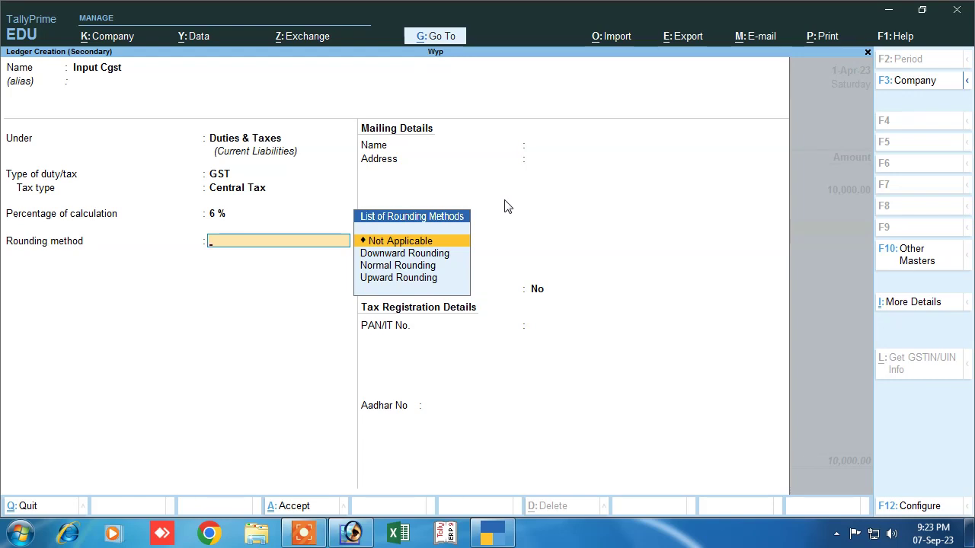
# - Keep rounding Not Applicable and bank details at No, save Input Cgst, and accept its calculated amount in the purchase voucher
pyautogui.press('Return')
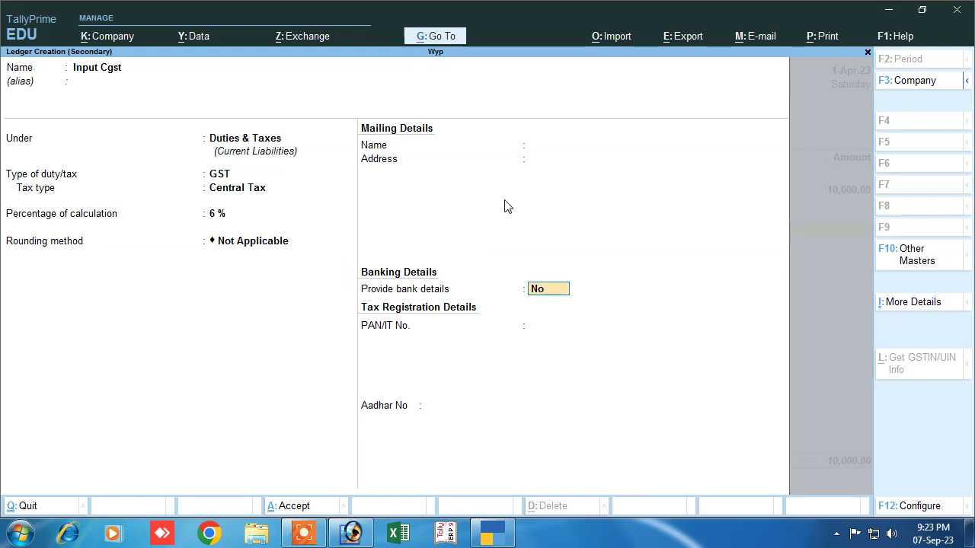
pyautogui.press('Return')
pyautogui.press('Return')
pyautogui.press('Return')
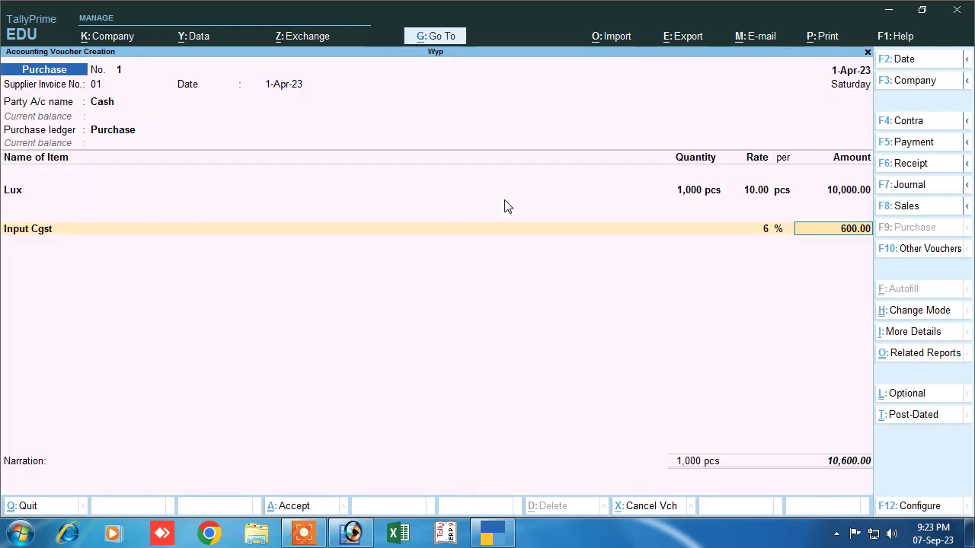
pyautogui.press('Return')
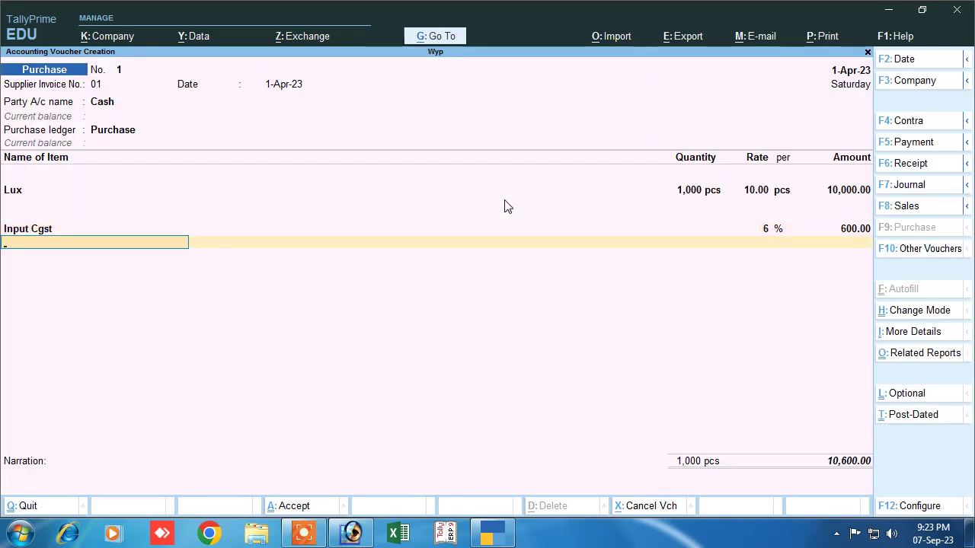
# - Start another ledger named Input Sgst from the purchase voucher, keeping it under Duties & Taxes
pyautogui.hotkey('alt', 'c')
pyautogui.write('In')
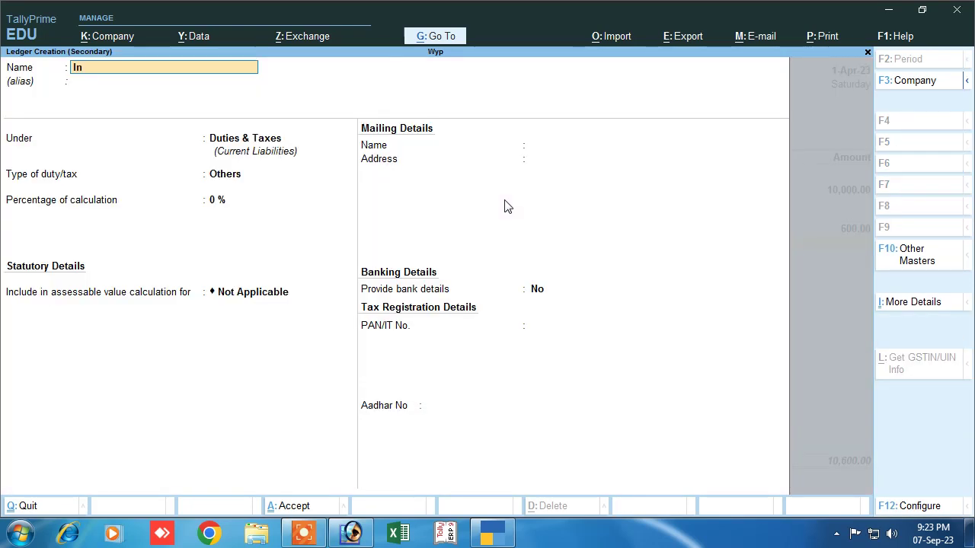
pyautogui.write('put Sgst')
pyautogui.press('Return')
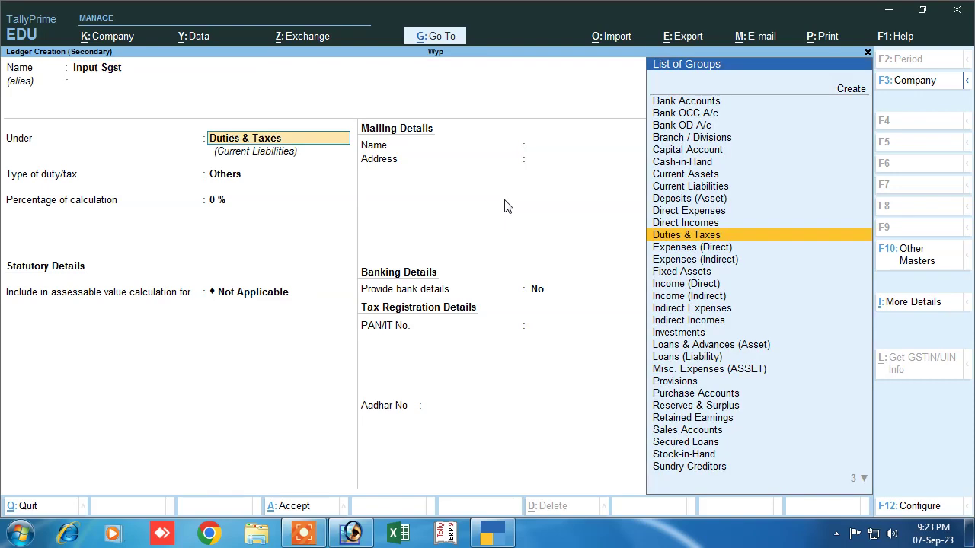
pyautogui.press('Return')
# - Set Input Sgst's duty type to GST and tax type to State Tax, with a 6% calculation rate
pyautogui.press('Up')
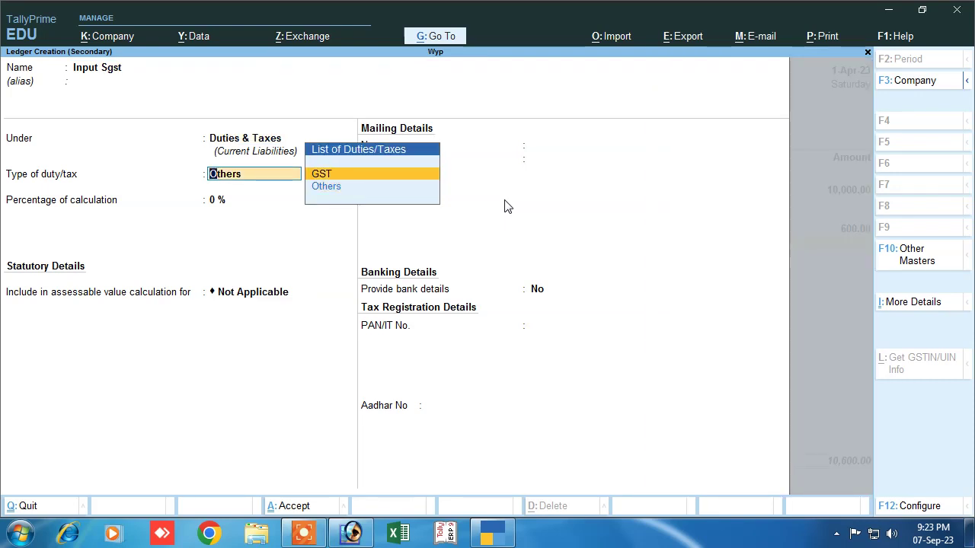
pyautogui.press('Return')
pyautogui.press('Down')
pyautogui.press('Down')
pyautogui.press('Down')
pyautogui.press('Return')
pyautogui.write('6')
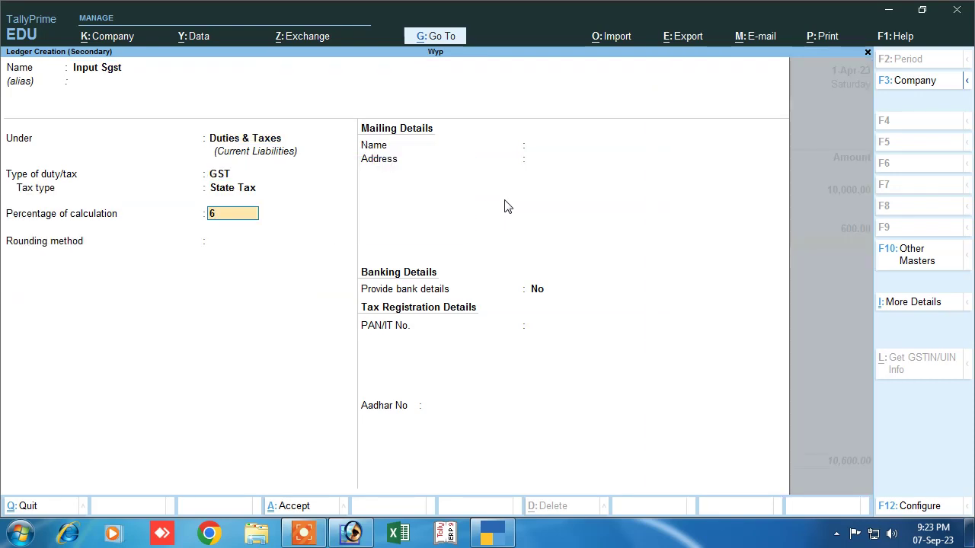
pyautogui.press('Return')
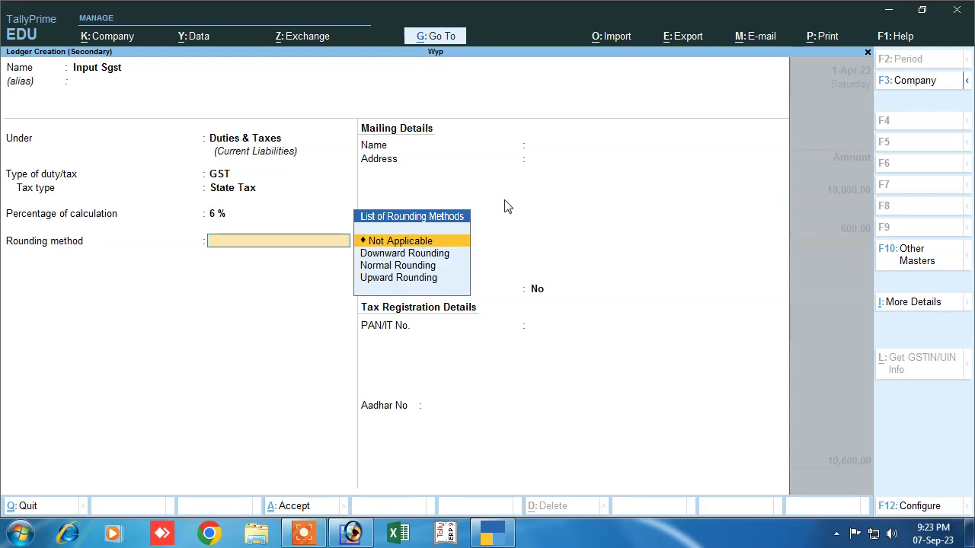
# - Keep rounding Not Applicable and bank details at No, save Input Sgst, and accept its calculated amount in the voucher
pyautogui.press('Return')
pyautogui.press('Return')
pyautogui.press('Return')
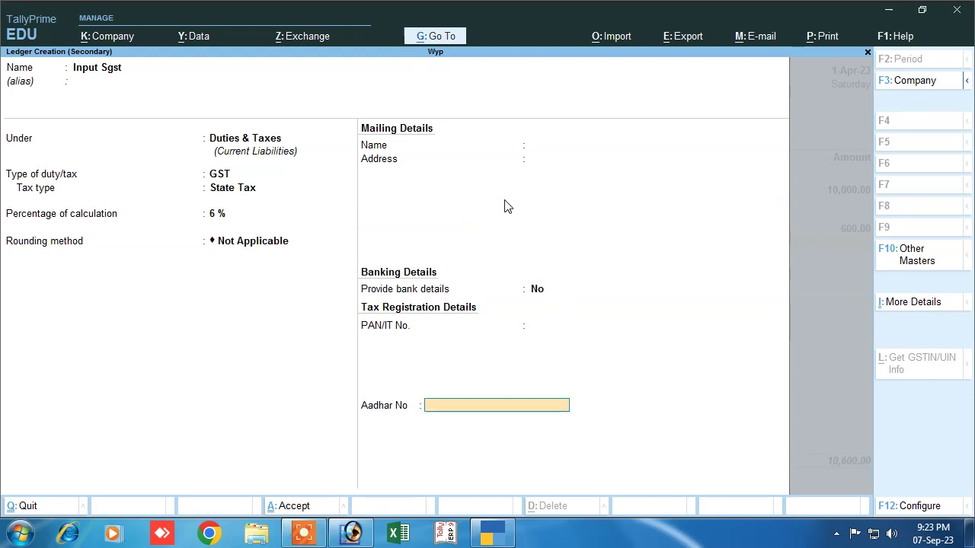
pyautogui.press('Return')
pyautogui.press('Return')
pyautogui.press('Return')
pyautogui.press('Return')
# - Enter the narration "being purchase" and save the purchase voucher
pyautogui.press('Return')
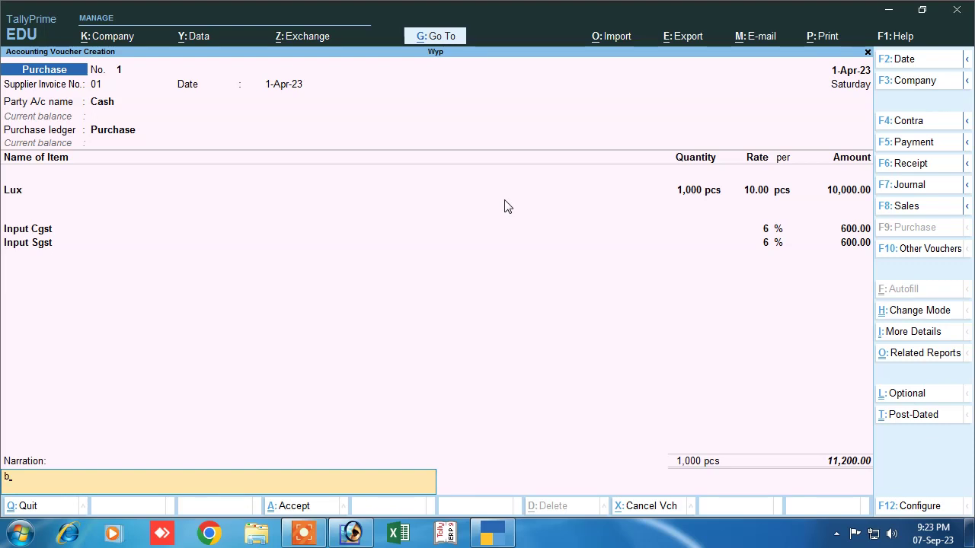
pyautogui.write('being put')
pyautogui.write('chase')
pyautogui.press('Return')
pyautogui.press('Return')
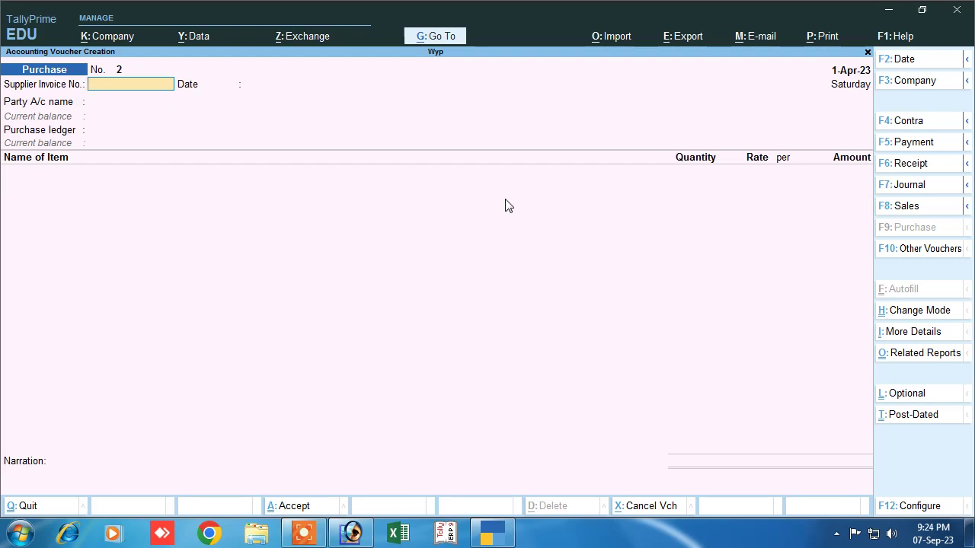
# - Start a sales voucher with Cash as the party, leaving dispatch details blank and keeping Bihar as the place of supply
pyautogui.click(891, 212)
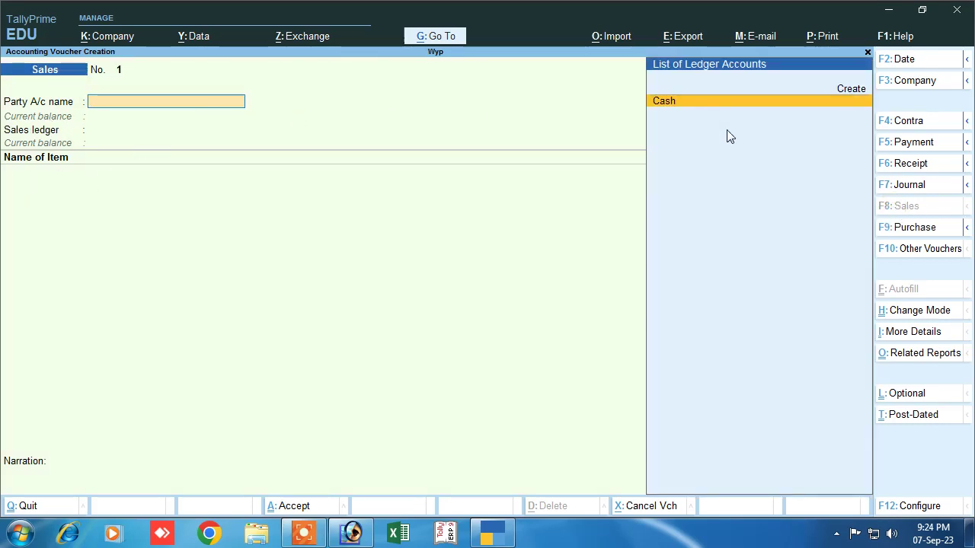
pyautogui.click(701, 103)
pyautogui.press('Return')
pyautogui.press('Return')
pyautogui.press('Return')
pyautogui.press('Return')
pyautogui.press('Return')
pyautogui.press('Return')
pyautogui.press('Return')
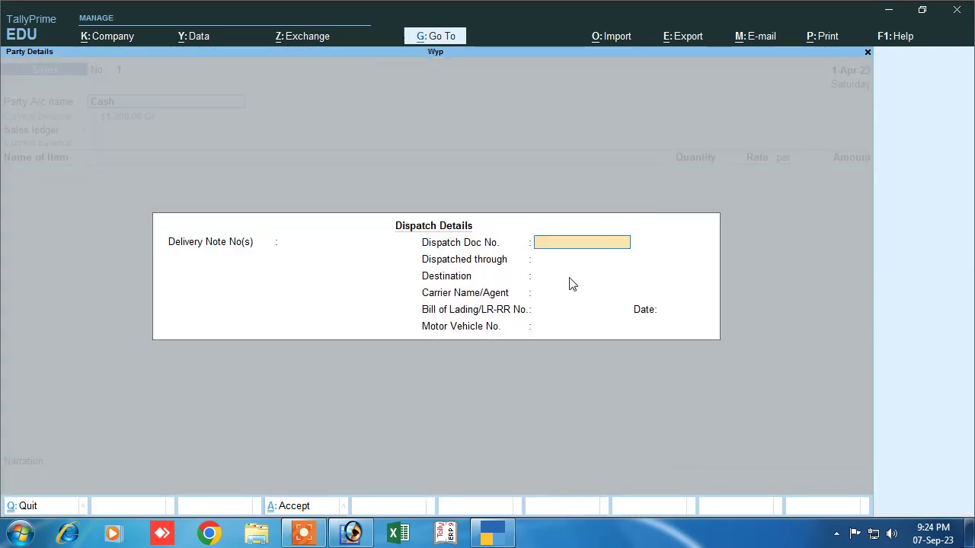
pyautogui.press('Return')
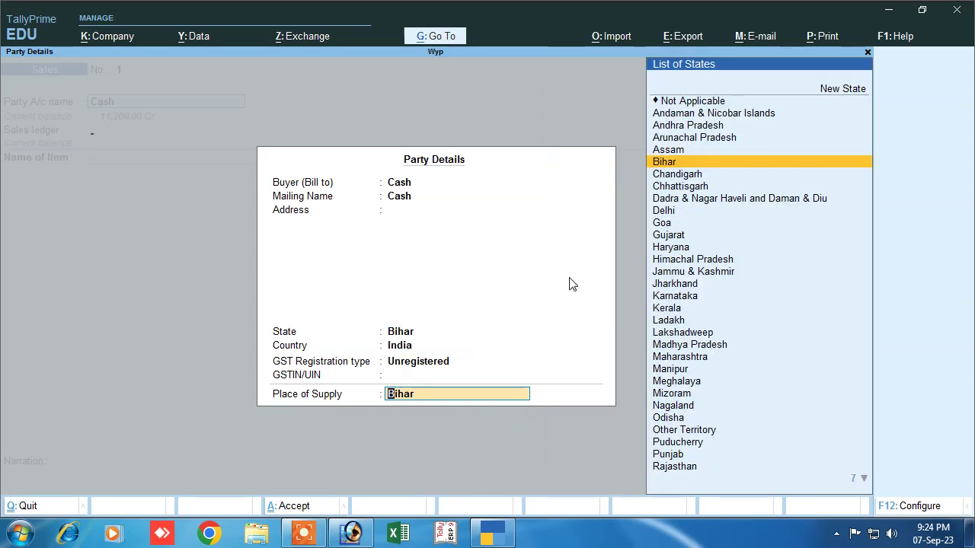
pyautogui.press('Return')
# - Create a ledger named Sales under Sales Accounts for the voucher's sales ledger
pyautogui.hotkey('alt', 'c')
pyautogui.write('S')
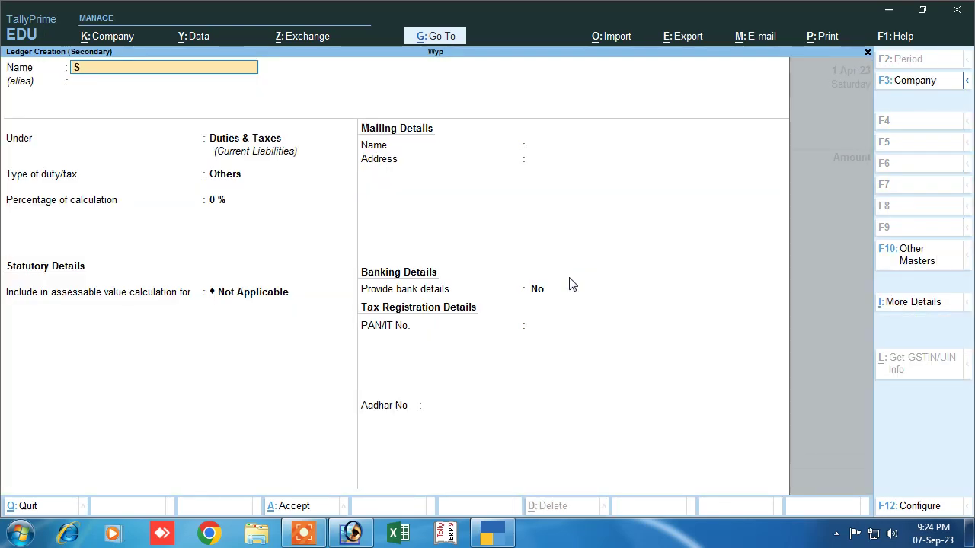
pyautogui.write('ales')
pyautogui.press('Return')
pyautogui.press('Return')
pyautogui.write('S')
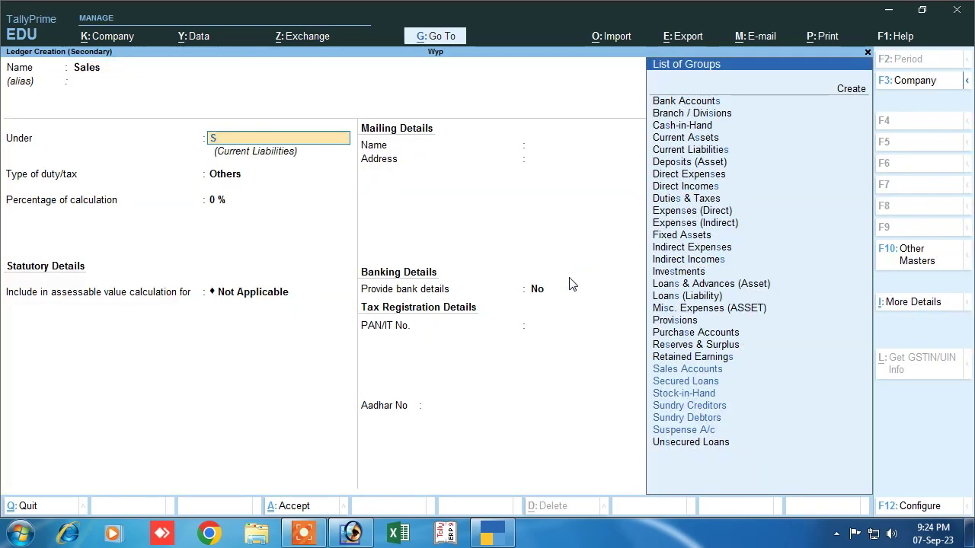
pyautogui.press('Return')
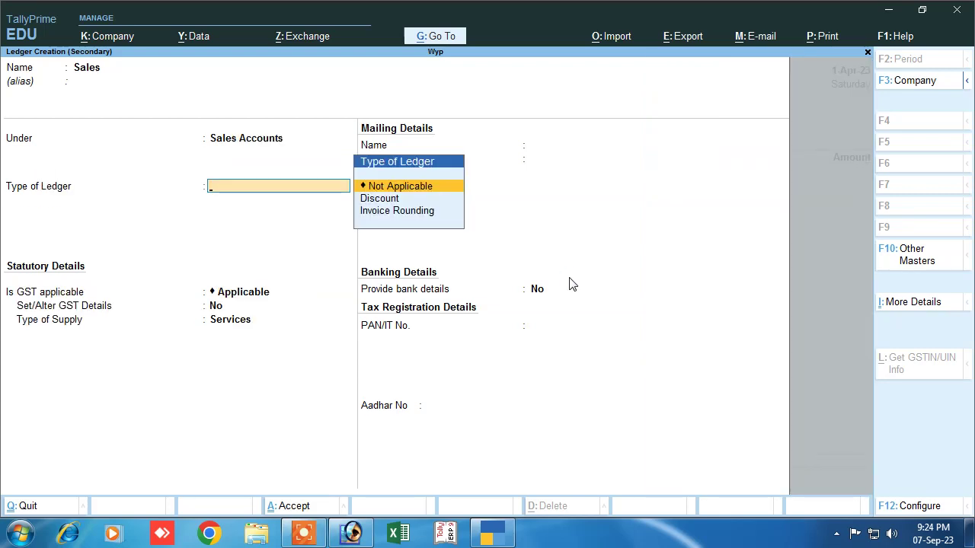
# - Keep the Sales ledger's type Not Applicable and GST Applicable, and set Set/Alter GST Details to Yes
pyautogui.press('Return')
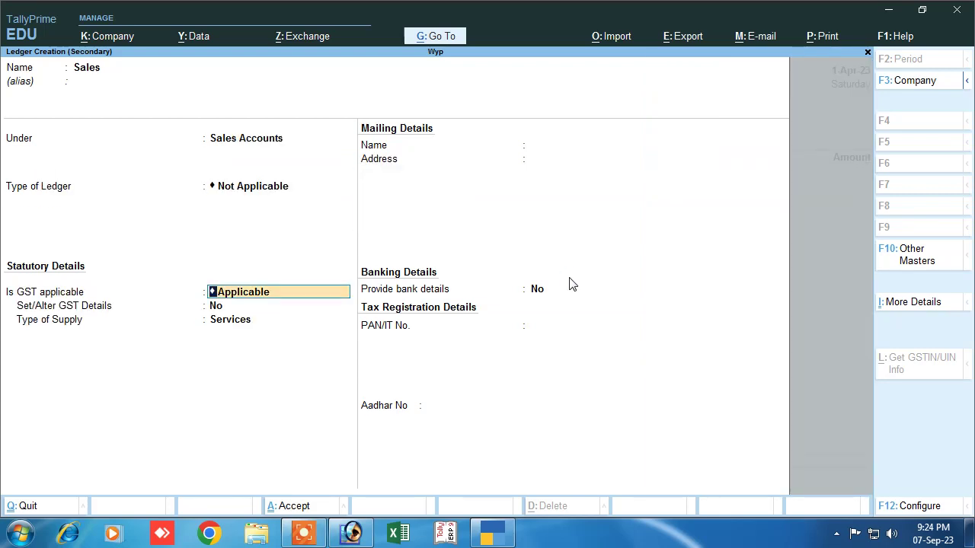
pyautogui.press('Return')
pyautogui.write('y')
pyautogui.press('Return')
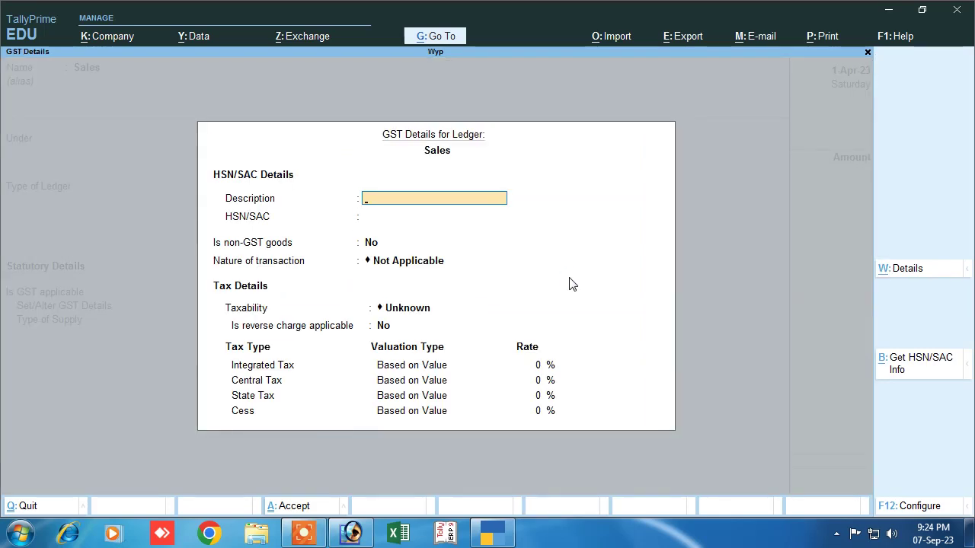
# - Enter description Goods and HSN/SAC 7854 in the Sales ledger's GST details, keeping non-GST goods at No
pyautogui.write('Goods')
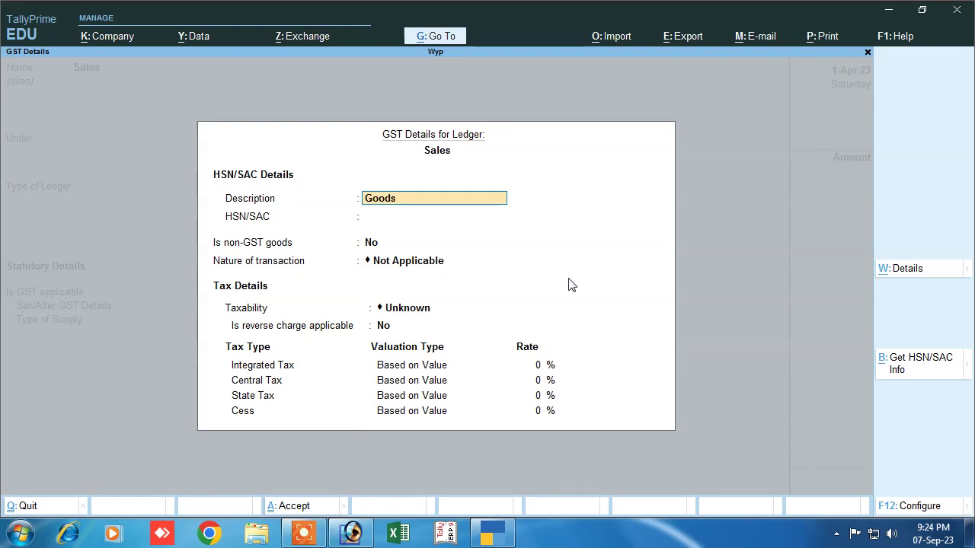
pyautogui.press('Return')
pyautogui.write('7854')
pyautogui.press('Return')
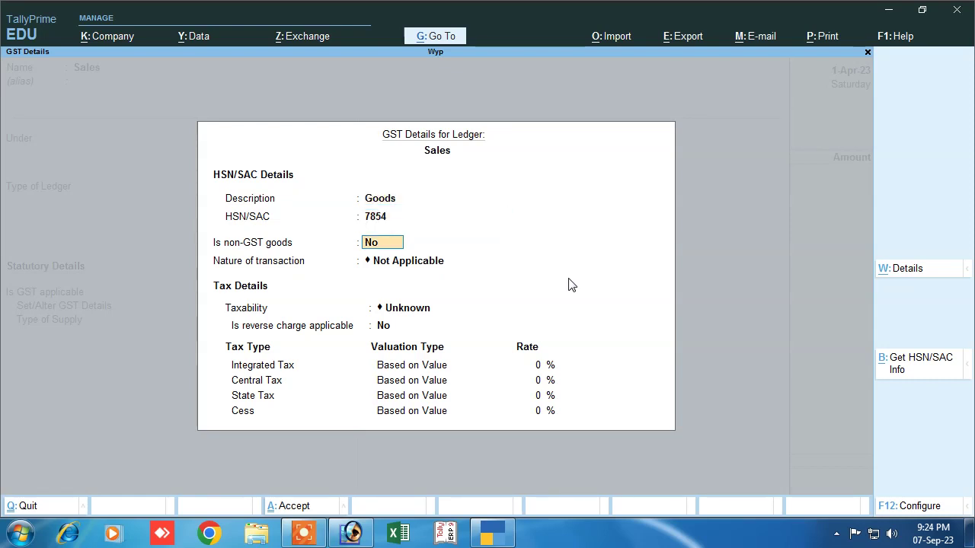
pyautogui.press('Return')
# - Set the Sales ledger's nature of transaction to Sales Taxable
pyautogui.press('Down')
pyautogui.press('Down')
pyautogui.press('Down')
pyautogui.press('Down')
pyautogui.press('Down')
pyautogui.press('Down')
pyautogui.press('Down')
pyautogui.press('Down')
pyautogui.press('Down')
pyautogui.press('Down')
pyautogui.press('Down')
pyautogui.press('Down')
pyautogui.press('Down')
pyautogui.press('Down')
pyautogui.press('Down')
pyautogui.press('Down')
pyautogui.press('Down')
pyautogui.press('Down')
pyautogui.press('Down')
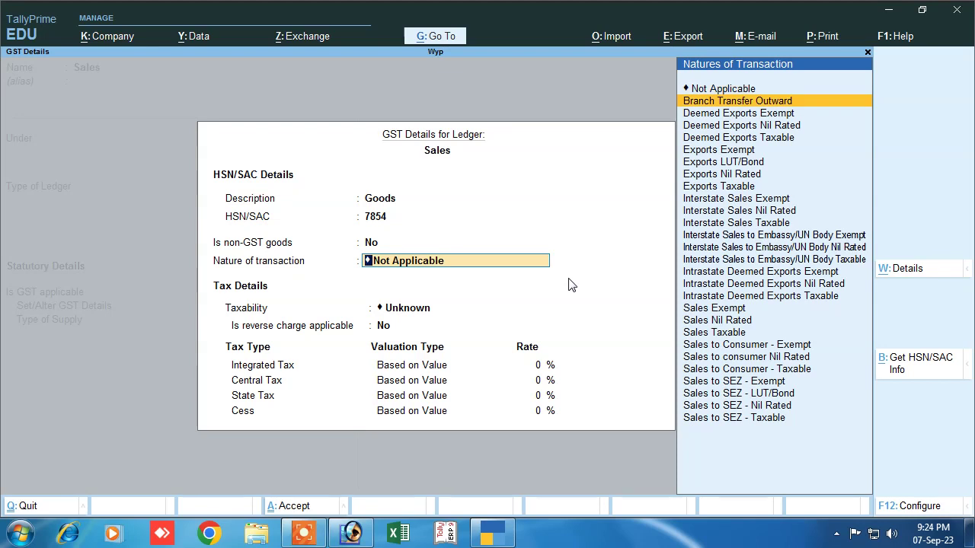
pyautogui.press('Down')
pyautogui.press('Return')
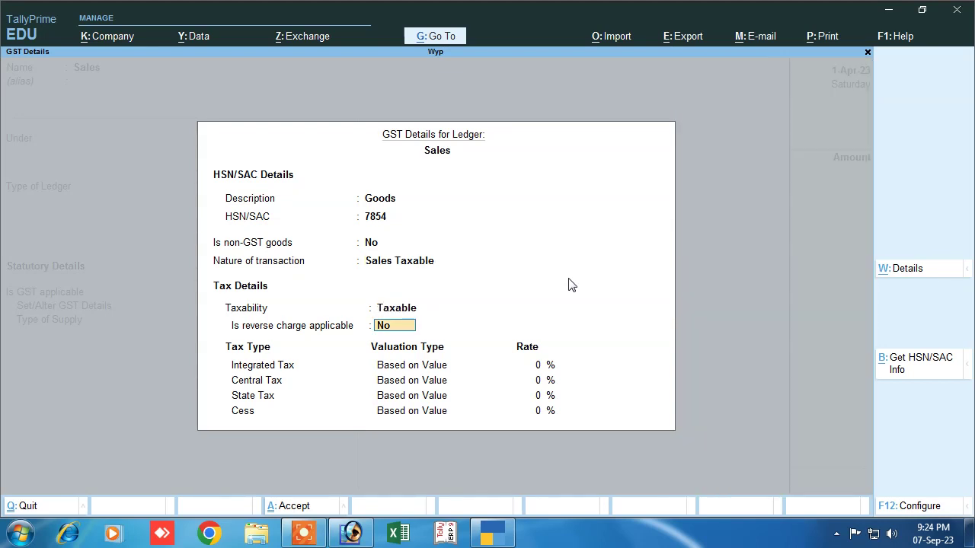
# - Keep reverse charge at No, set the integrated tax rate to 12%, and accept the Sales ledger's GST details
pyautogui.press('Return')
pyautogui.write('12')
pyautogui.press('Return')
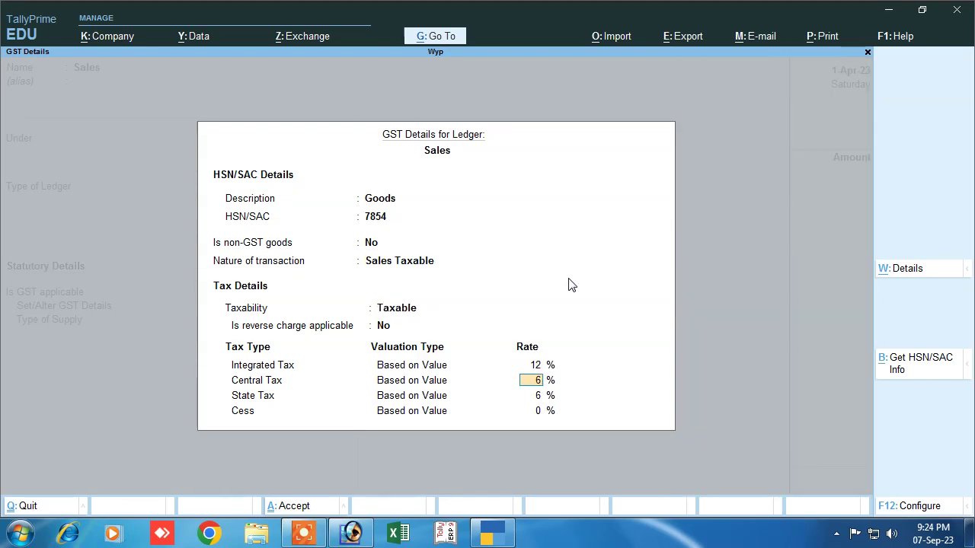
pyautogui.press('Return')
pyautogui.press('Return')
pyautogui.press('Return')
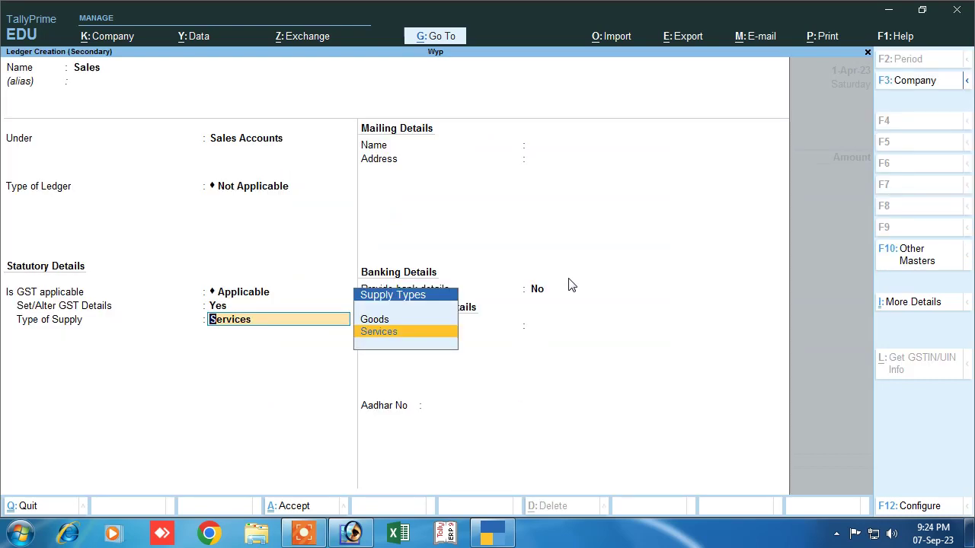
# - Set the Sales ledger's type of supply to Goods, keep bank details at No, and accept the ledger
pyautogui.press('Up')
pyautogui.press('Return')
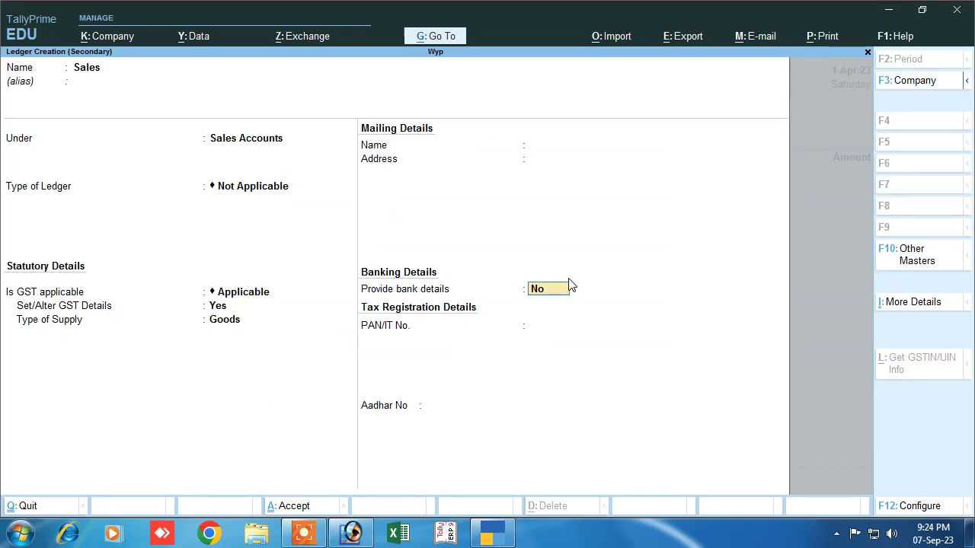
pyautogui.press('Return')
pyautogui.press('Return')
pyautogui.press('Return')
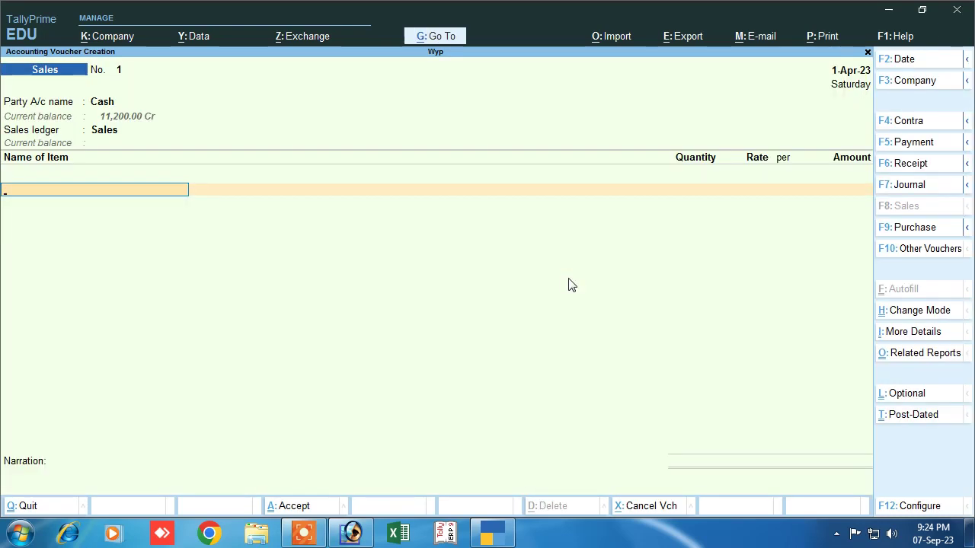
# - Add the stock item Lux to the sales voucher with quantity 500 pcs at rate 15.00 per pcs
pyautogui.press('Down')
pyautogui.press('Return')
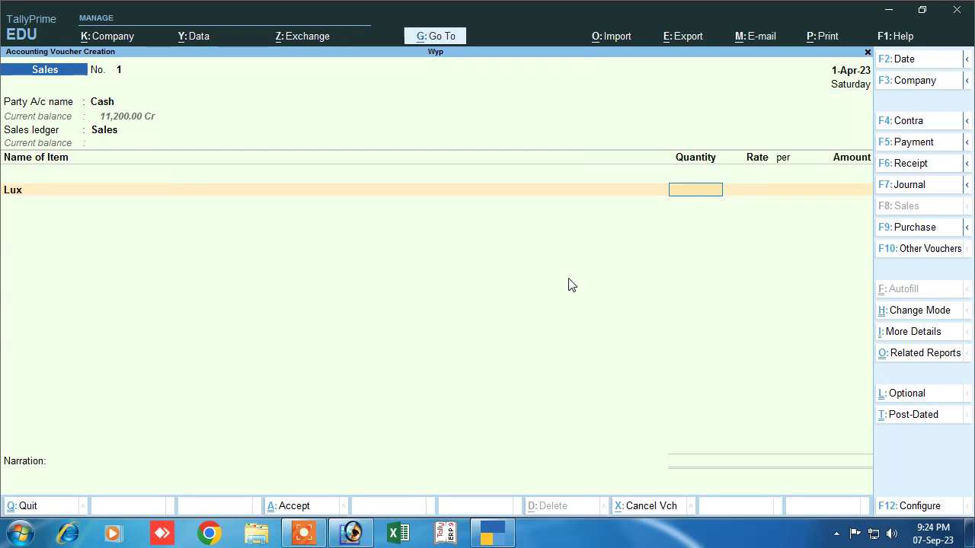
pyautogui.write('500')
pyautogui.press('Return')
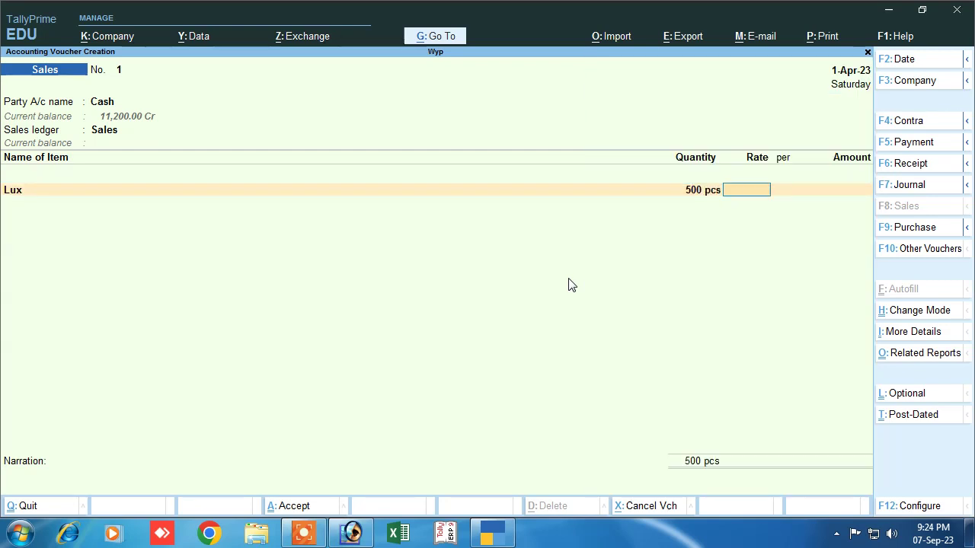
pyautogui.write('15')
pyautogui.press('Return')
pyautogui.press('Return')
pyautogui.press('Return')
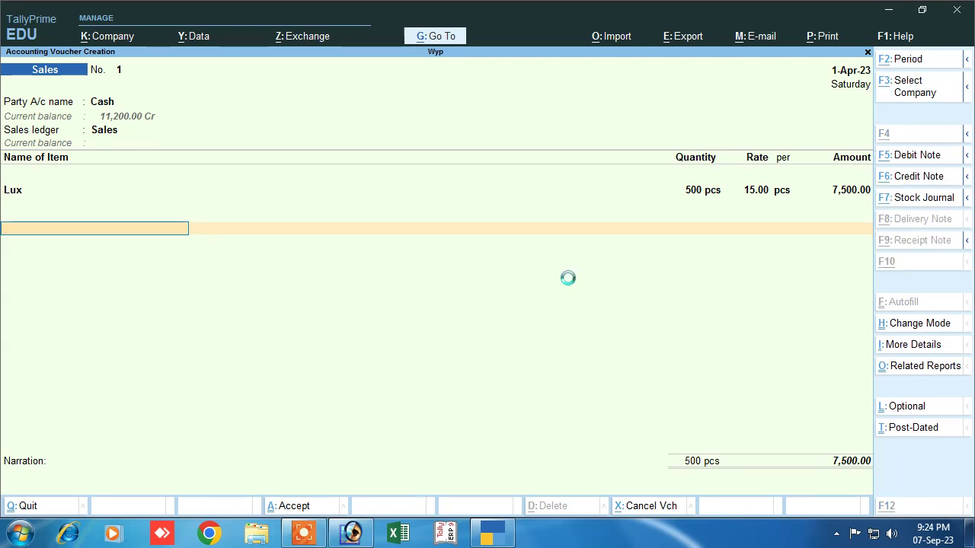
# - Start creating a ledger named Ouput Cgst from the sales voucher and place it under Duties & Taxes
pyautogui.hotkey('alt', 'c')
pyautogui.write('Oup')
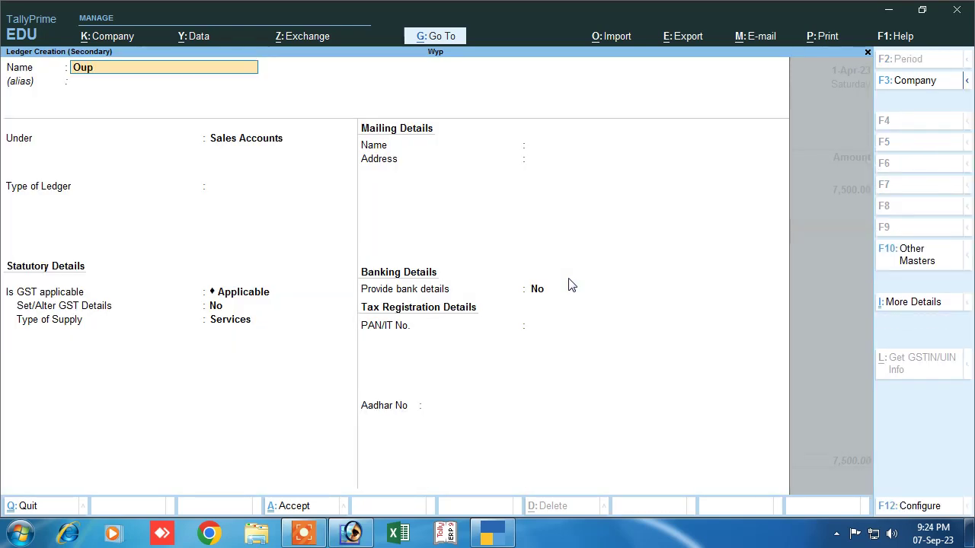
pyautogui.write('ut Cgst')
pyautogui.press('Return')
pyautogui.press('Return')
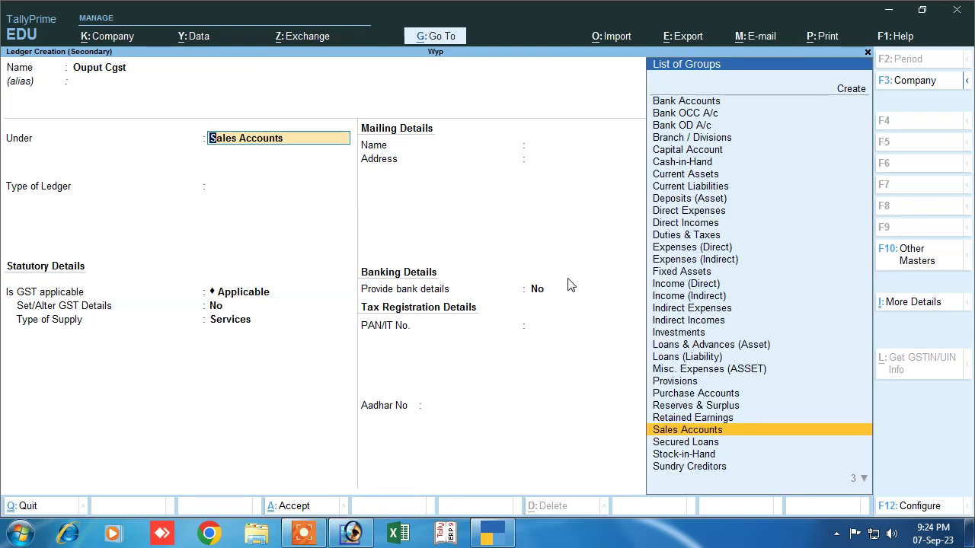
pyautogui.write('D')
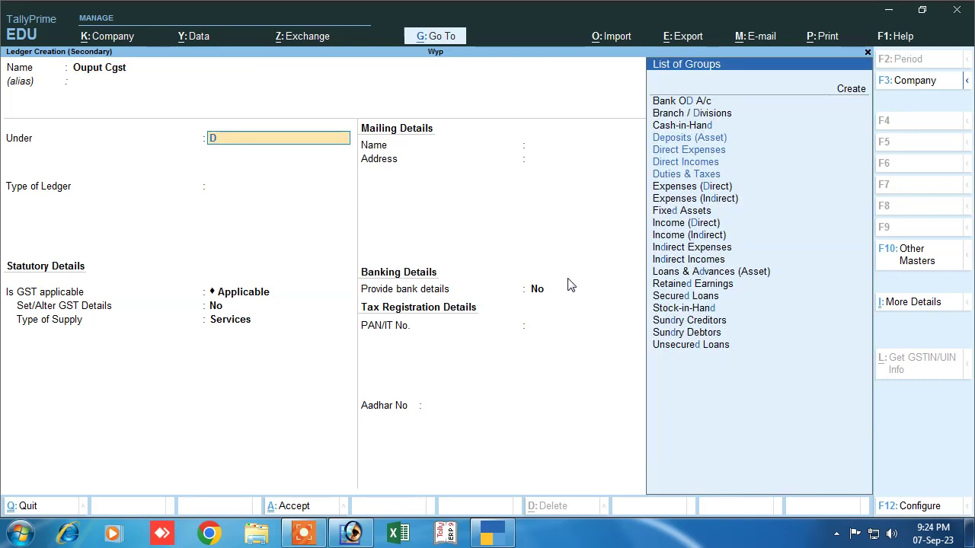
pyautogui.press('Down')
pyautogui.press('Down')
pyautogui.press('Down')
pyautogui.press('Down')
pyautogui.press('Return')
# - Set the Ouput Cgst ledger's duty type to GST, tax type to Central Tax, and percentage of calculation to 6%
pyautogui.press('Up')
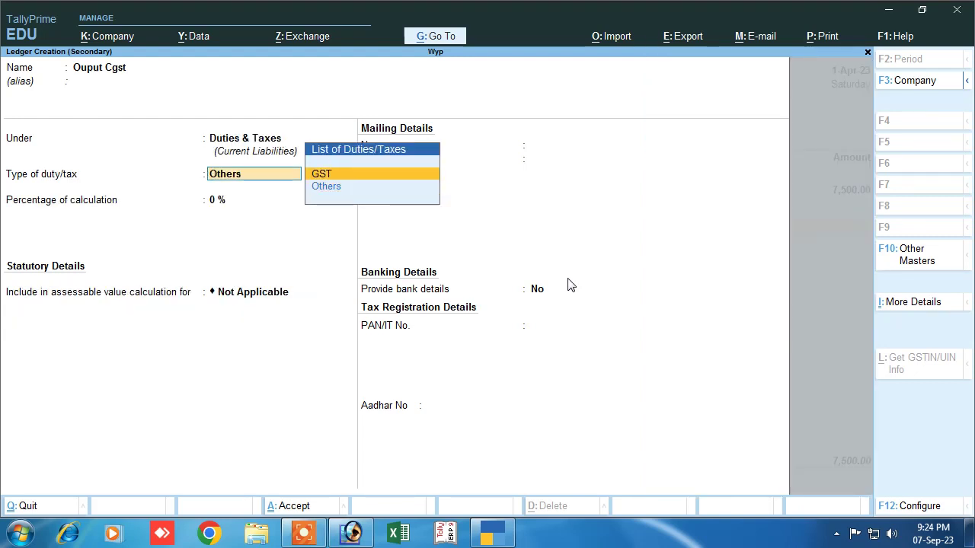
pyautogui.press('Return')
pyautogui.press('Return')
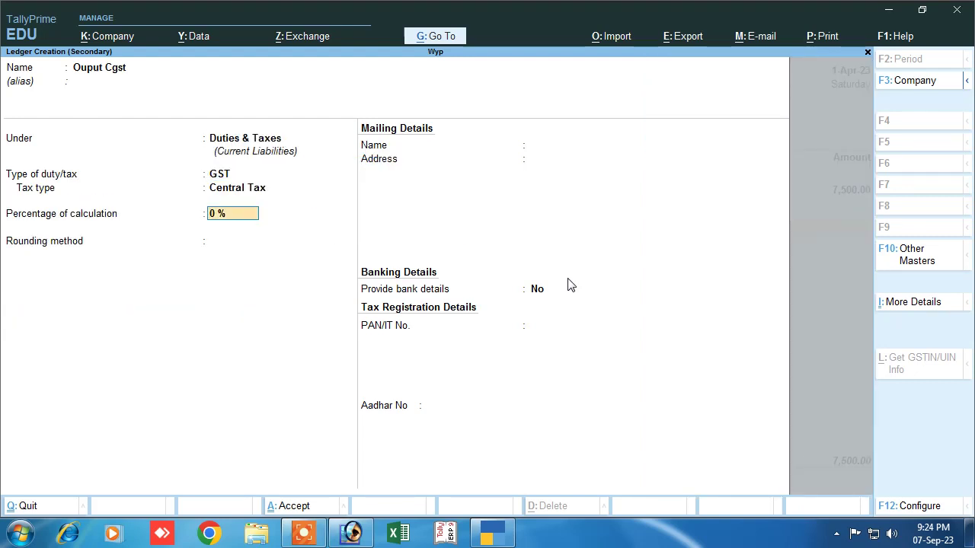
pyautogui.write('6')
pyautogui.press('Return')
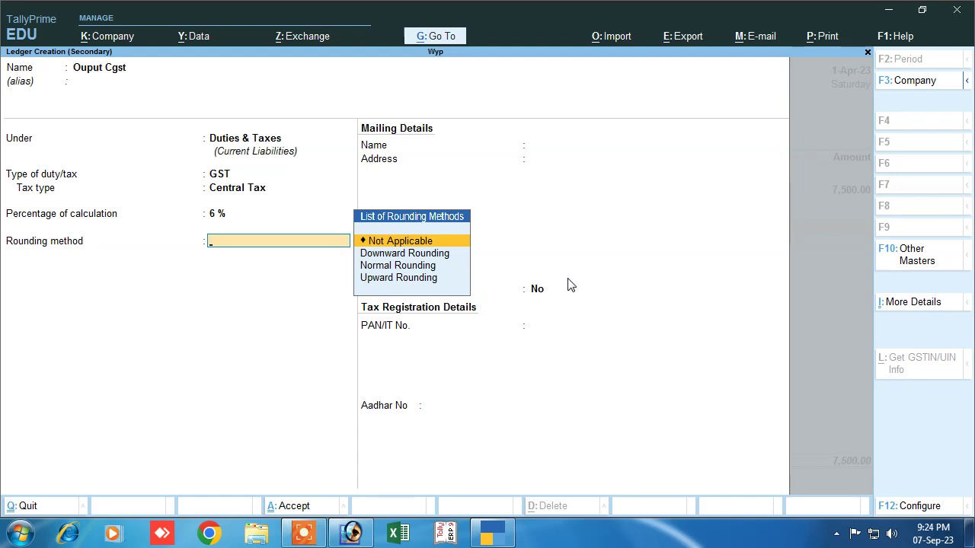
# - Keep rounding Not Applicable and bank details at No, then accept the Ouput Cgst ledger into the sales voucher
pyautogui.press('Return')
pyautogui.press('Return')
pyautogui.press('Return')
pyautogui.press('Return')
pyautogui.press('Return')
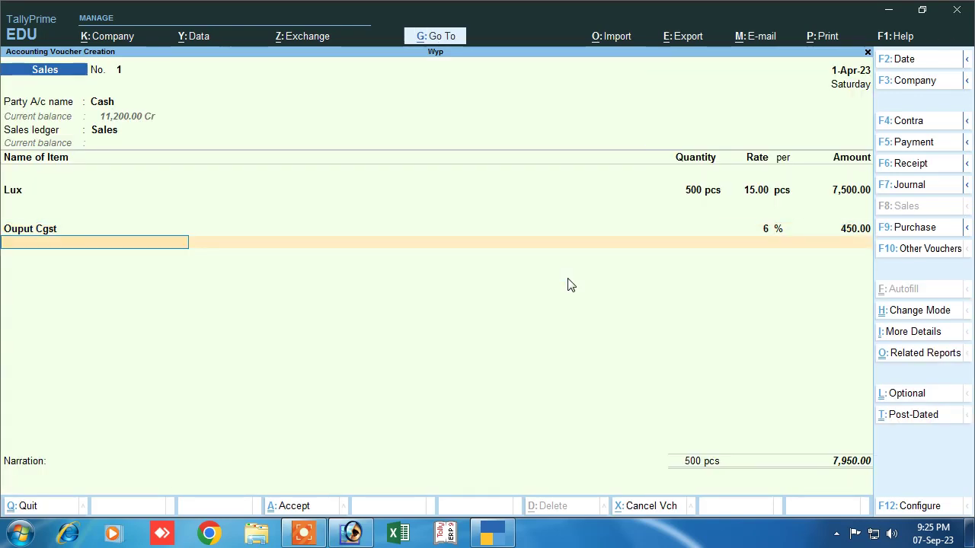
# - Start creating a ledger named Ouput Sgst from the sales voucher, keeping it under Duties & Taxes
pyautogui.hotkey('alt', 'c')
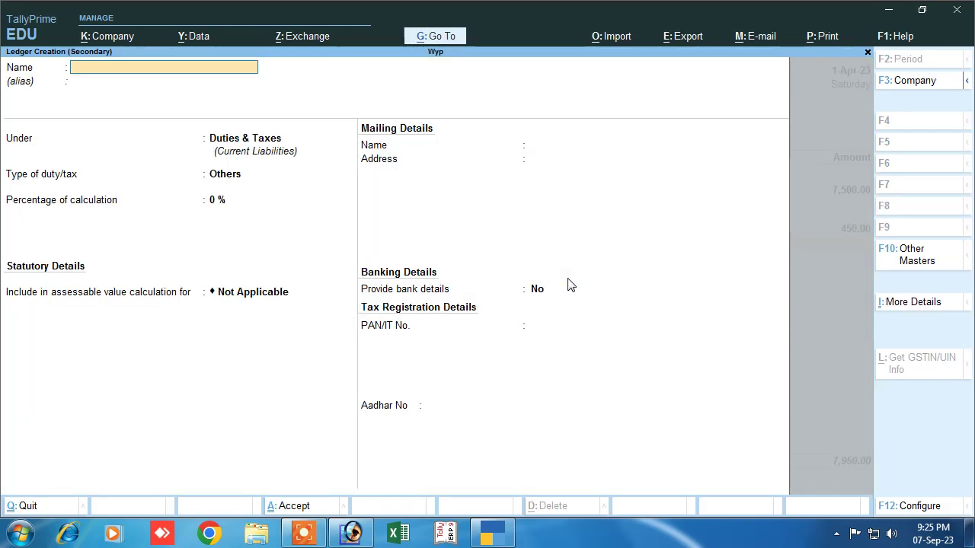
pyautogui.write('Ouput')
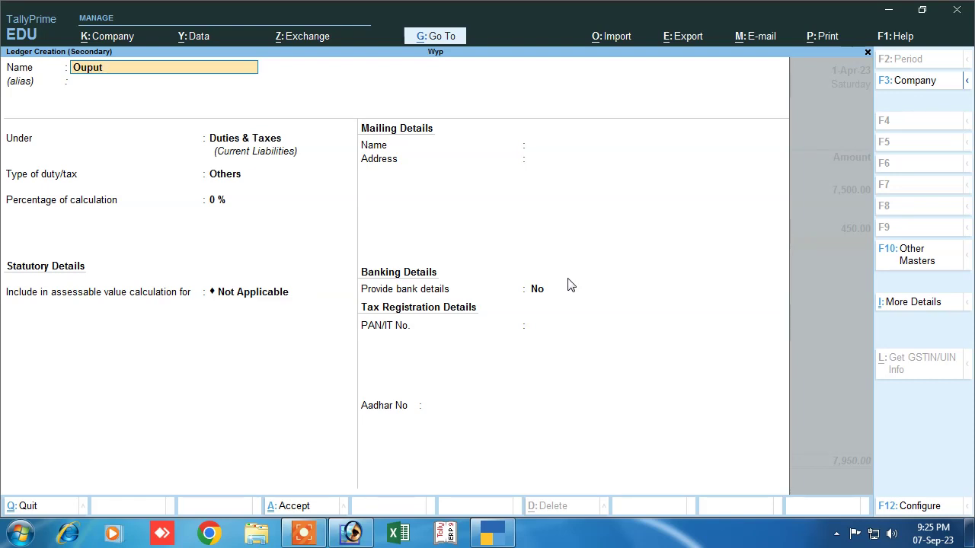
pyautogui.write(' Sgst')
pyautogui.press('Return')
pyautogui.press('Return')
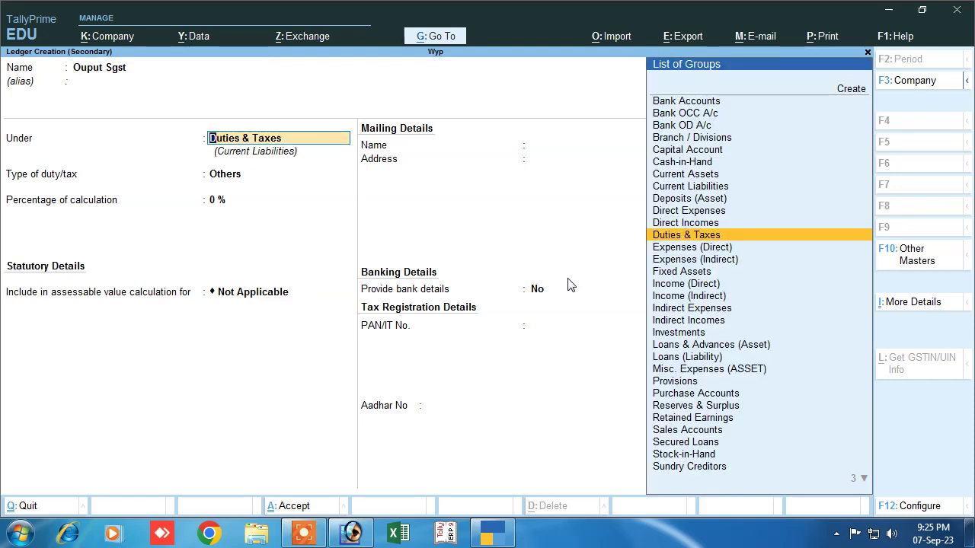
pyautogui.press('Return')
# - Set the Ouput Sgst ledger's duty type to GST, tax type to State Tax, and percentage of calculation to 6%
pyautogui.press('Up')
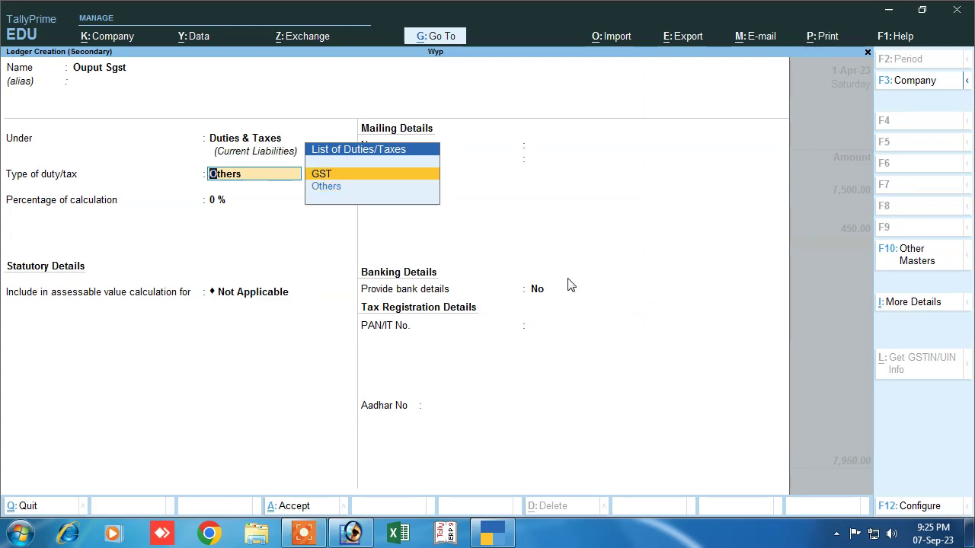
pyautogui.press('Return')
pyautogui.press('Down')
pyautogui.press('Down')
pyautogui.press('Down')
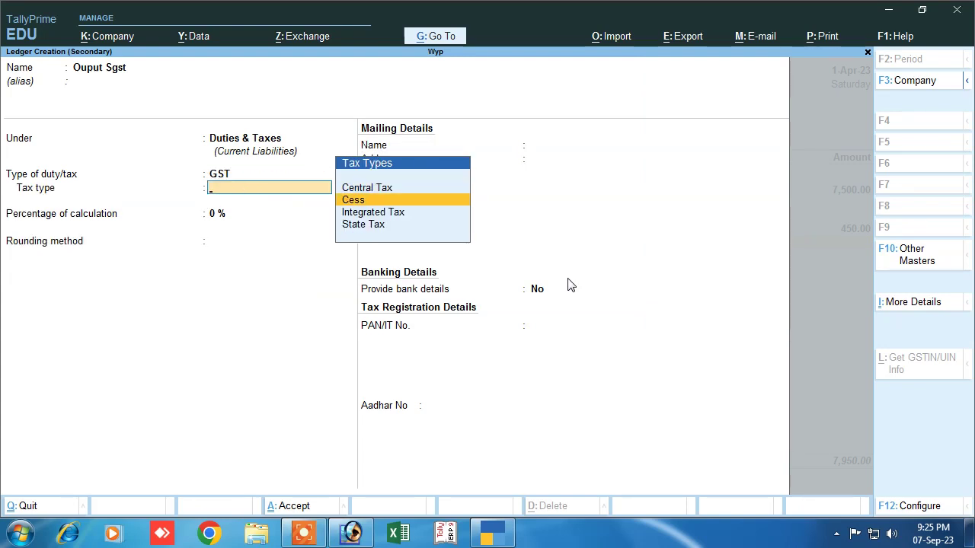
pyautogui.press('Return')
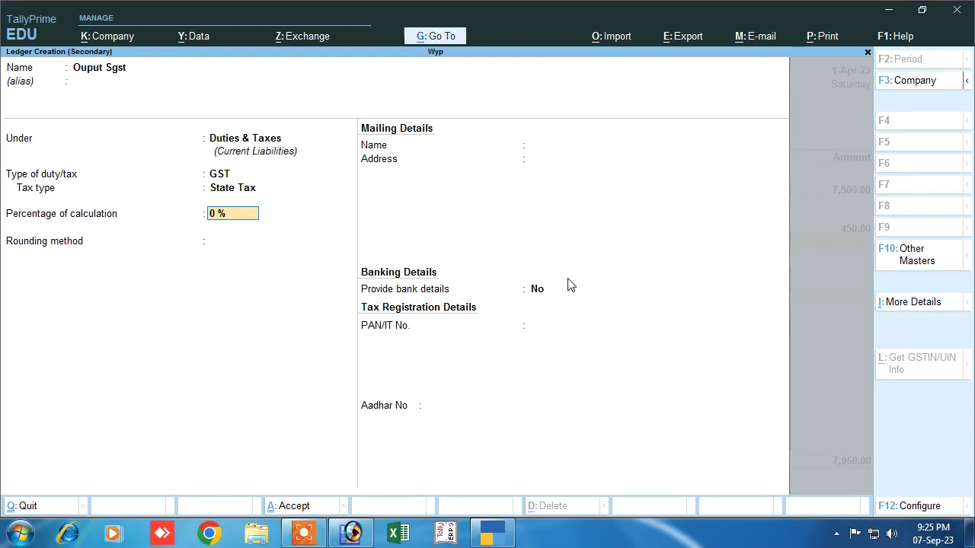
pyautogui.write('6')
pyautogui.press('Return')
# - Keep rounding Not Applicable and bank details at No, then accept the Ouput Sgst ledger into the sales voucher
pyautogui.press('Return')
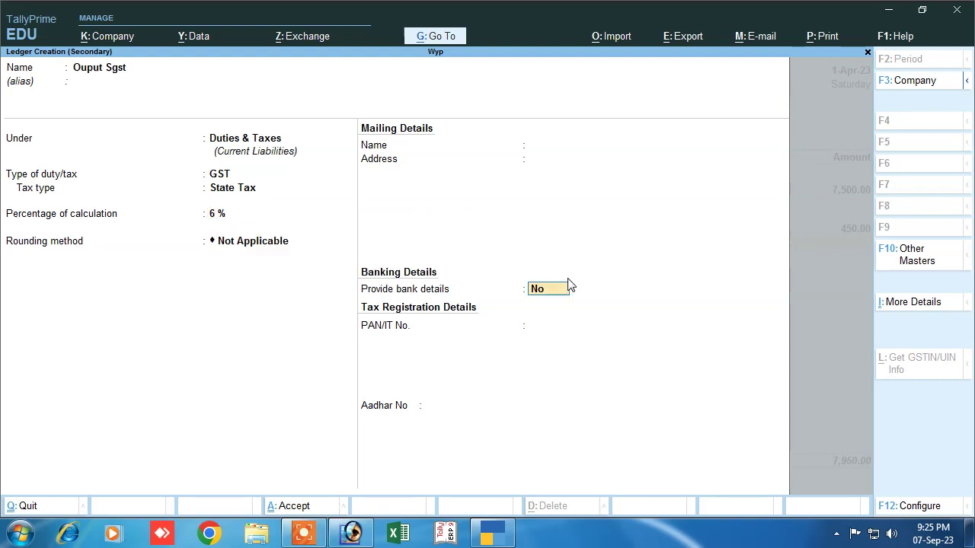
pyautogui.press('Return')
pyautogui.press('Return')
pyautogui.hotkey('ctrl', 'a')
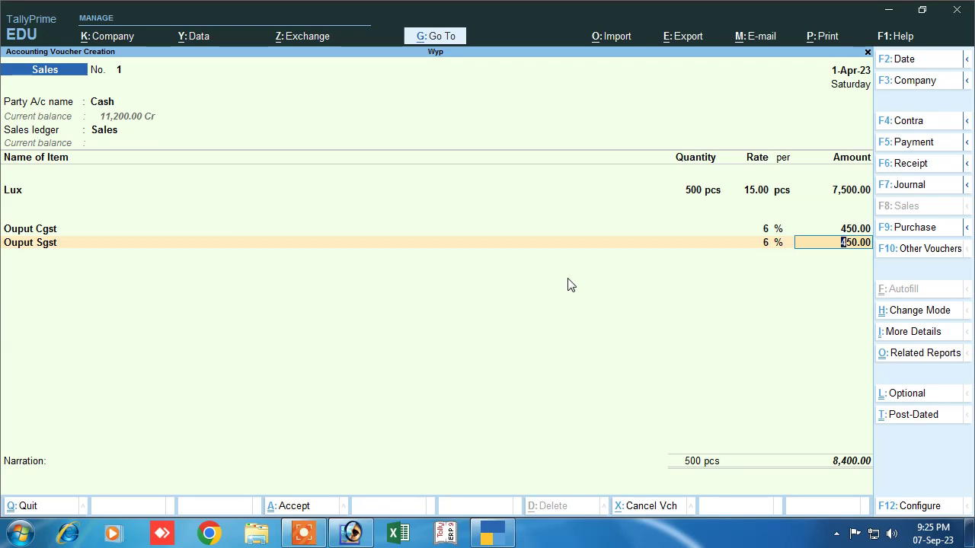
# - Finish the tax lines, enter the narration "bring sold", and accept the sales voucher
pyautogui.press('Return')
pyautogui.press('Return')
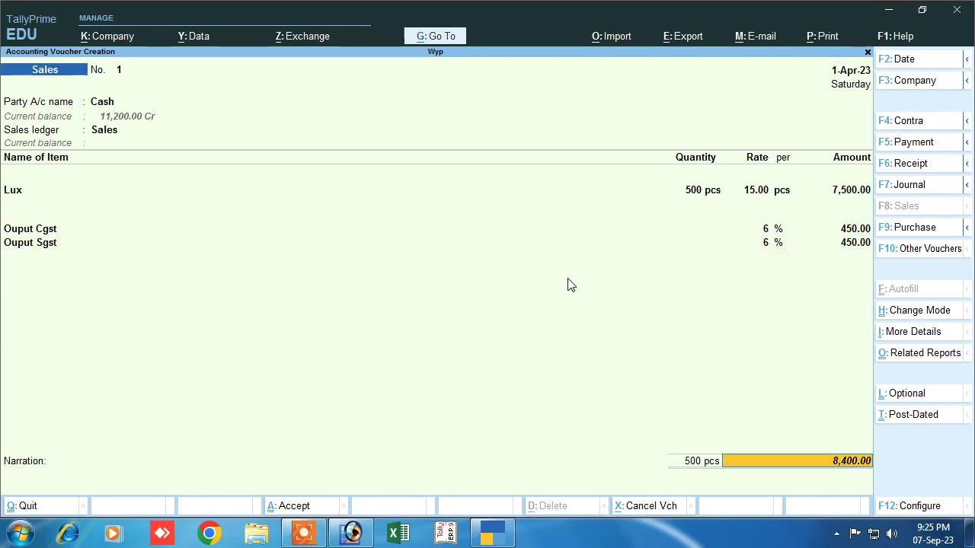
pyautogui.press('Return')
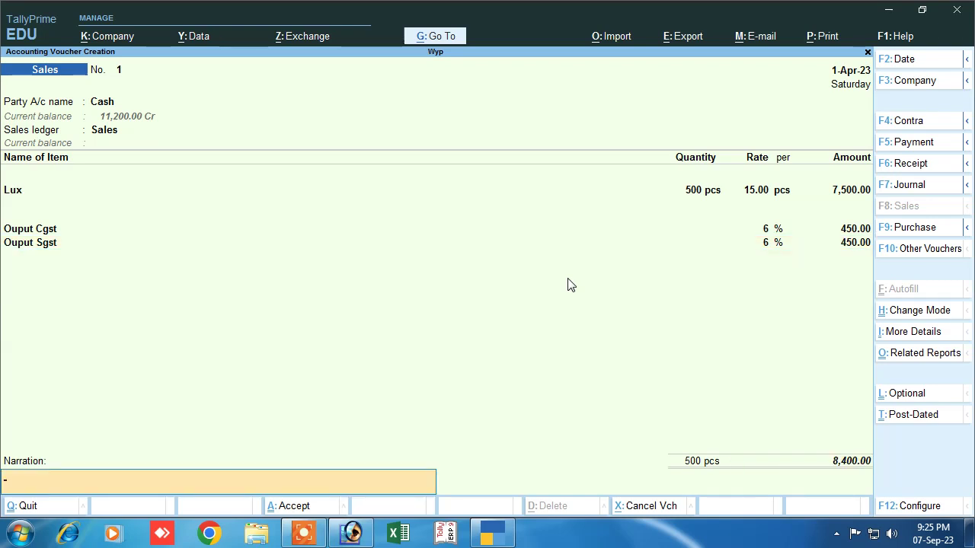
pyautogui.write('bring sol')
pyautogui.press('Return')
pyautogui.press('Return')
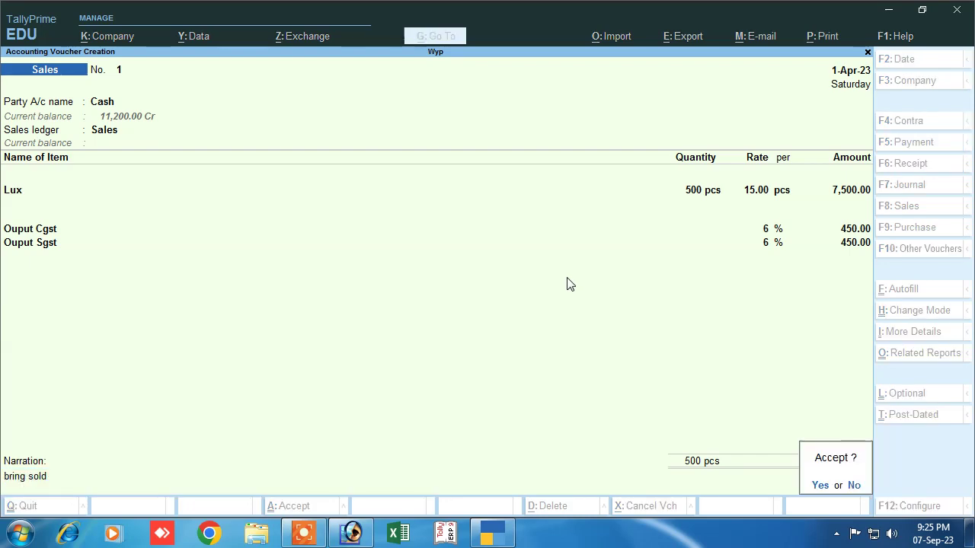